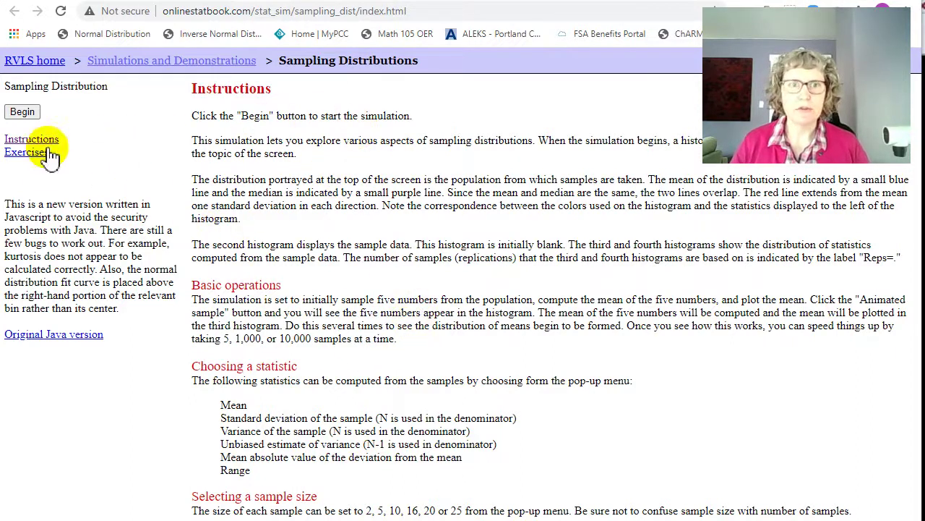
Step: Begin the simulation with a Skewed parent population and draw one animated sample of five
{"action": "left_click", "coordinate": [22, 113]}
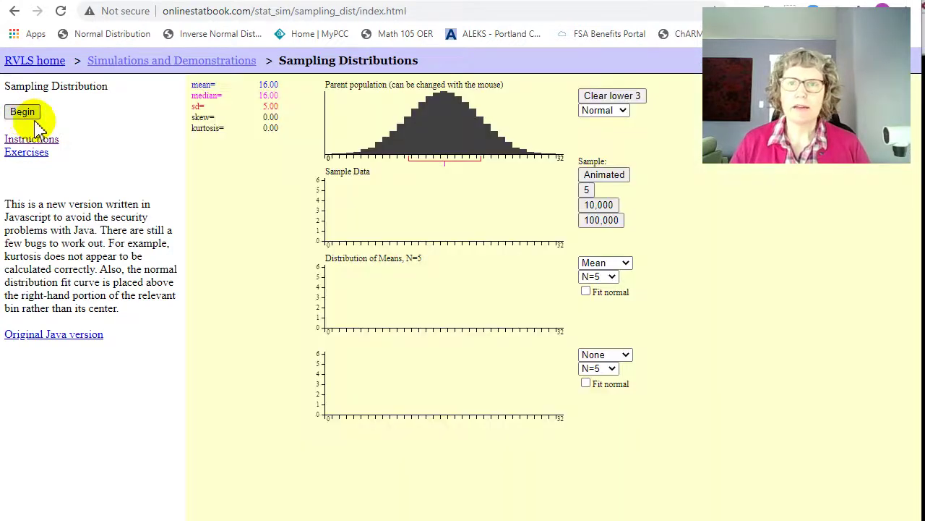
{"action": "left_click", "coordinate": [624, 112]}
{"action": "left_click", "coordinate": [619, 147]}
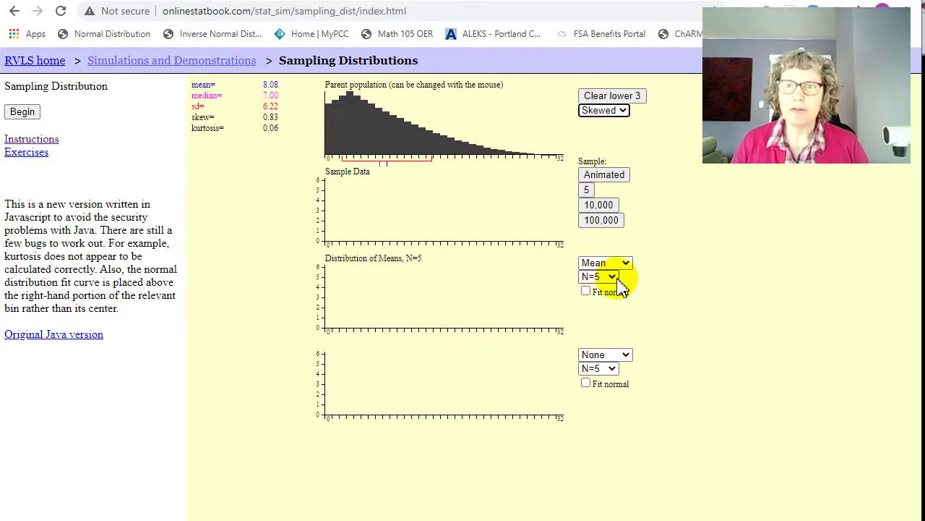
{"action": "left_click", "coordinate": [612, 178]}
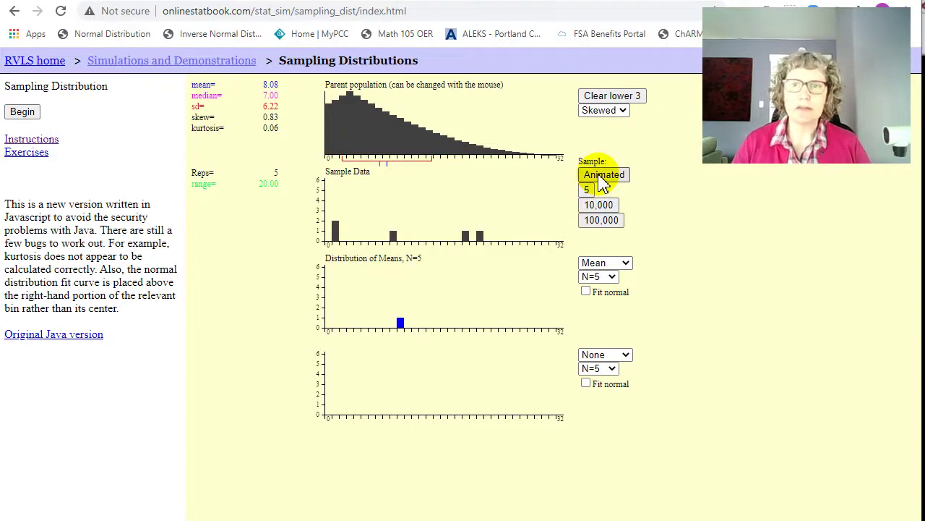
Step: Draw five more animated samples of five, bringing the plotted sample means to six
{"action": "left_click", "coordinate": [600, 177]}
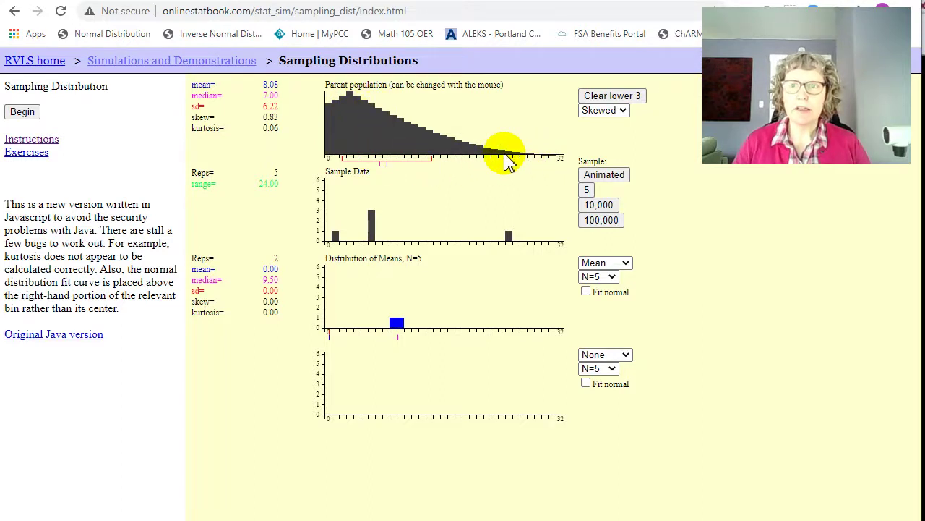
{"action": "left_click", "coordinate": [607, 177]}
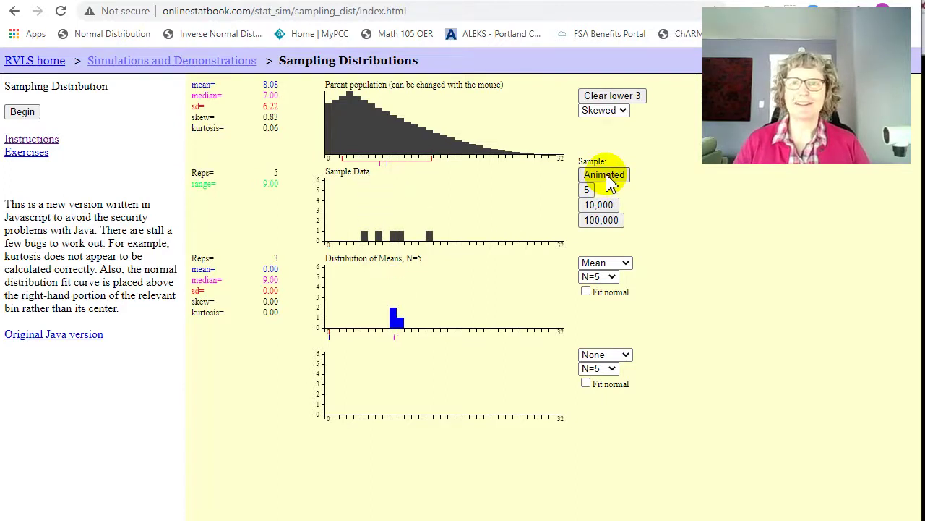
{"action": "left_click", "coordinate": [610, 182]}
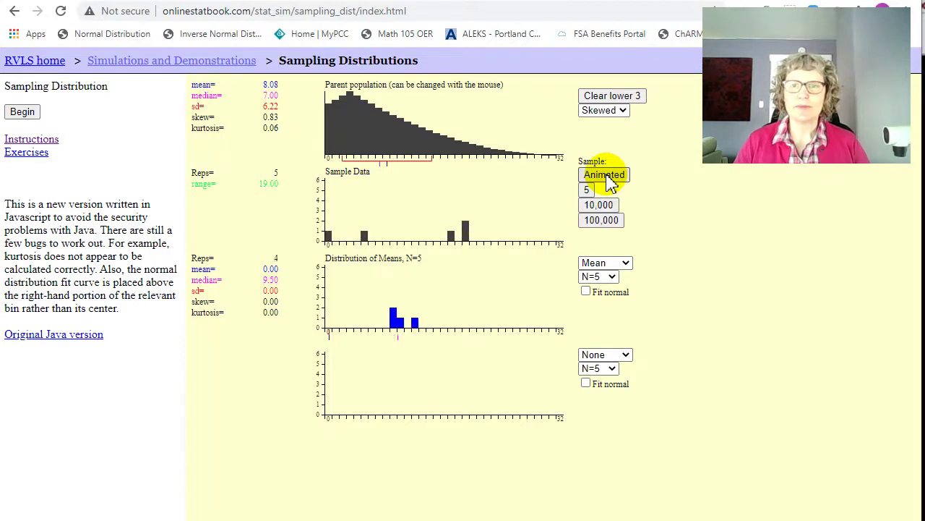
{"action": "left_click", "coordinate": [608, 180]}
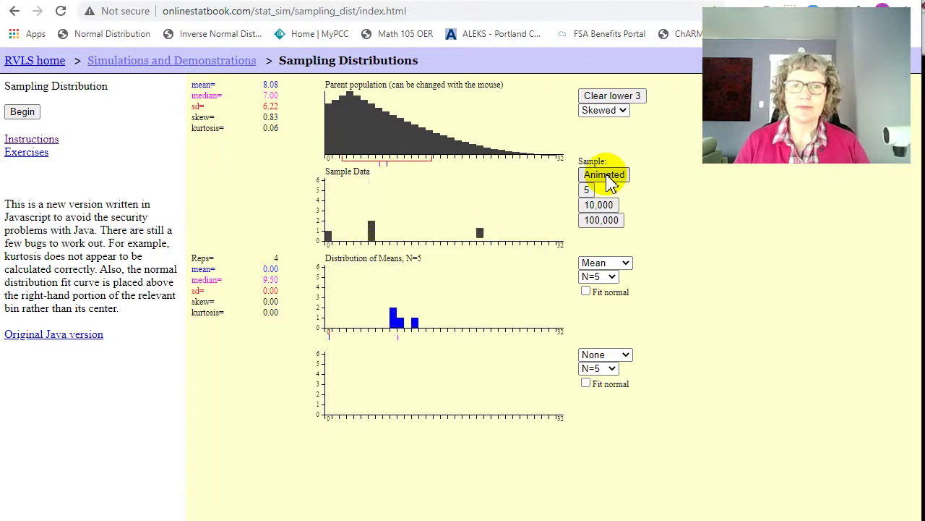
{"action": "left_click", "coordinate": [608, 180]}
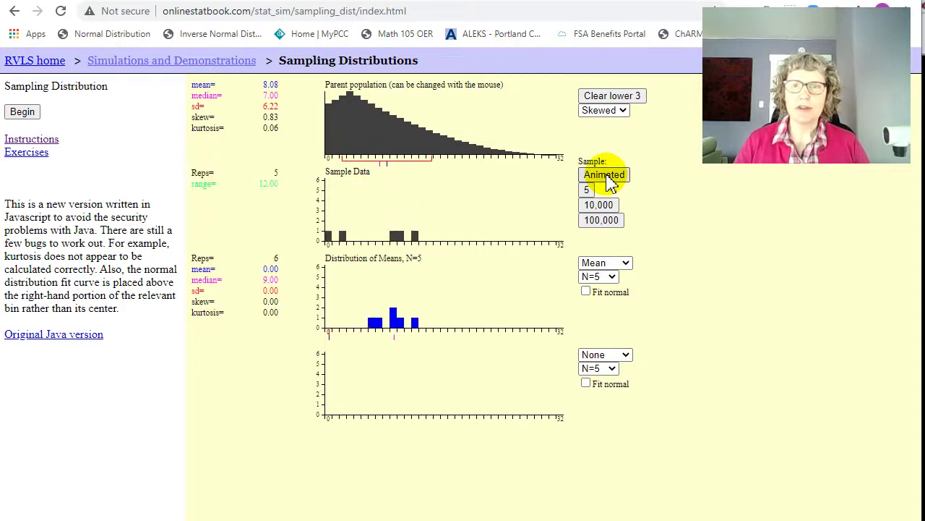
Step: Add four batches of 5 sample means, then eight batches of 10,000
{"action": "left_click", "coordinate": [589, 189]}
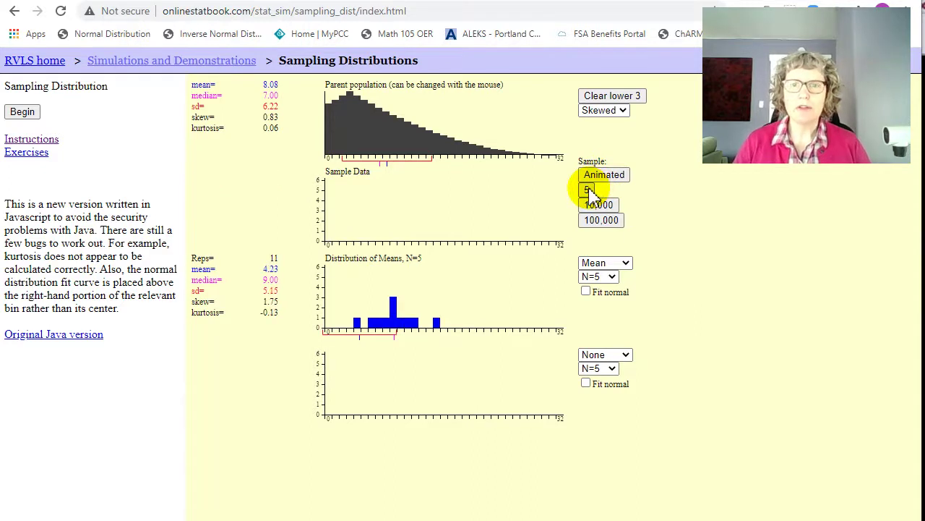
{"action": "left_click", "coordinate": [588, 190]}
{"action": "left_click", "coordinate": [587, 190]}
{"action": "left_click", "coordinate": [588, 191]}
{"action": "left_click", "coordinate": [587, 190]}
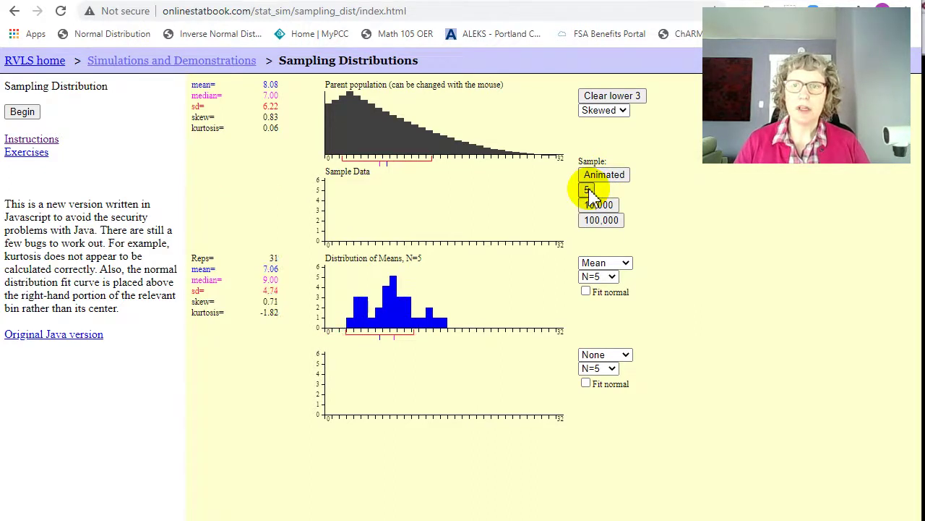
{"action": "left_click", "coordinate": [599, 205]}
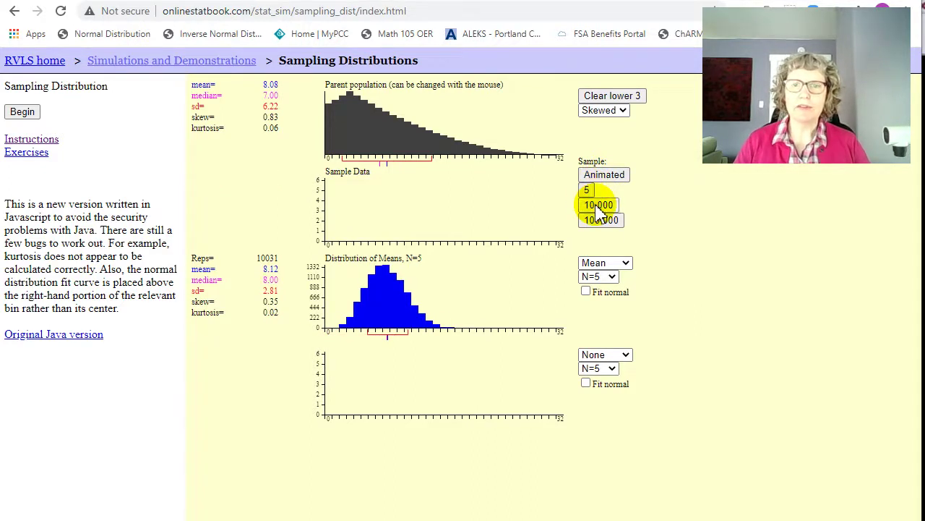
{"action": "left_click", "coordinate": [599, 206]}
{"action": "left_click", "coordinate": [599, 205]}
{"action": "left_click", "coordinate": [599, 206]}
{"action": "left_click", "coordinate": [598, 205]}
{"action": "left_click", "coordinate": [599, 205]}
{"action": "left_click", "coordinate": [599, 205]}
{"action": "left_click", "coordinate": [599, 205]}
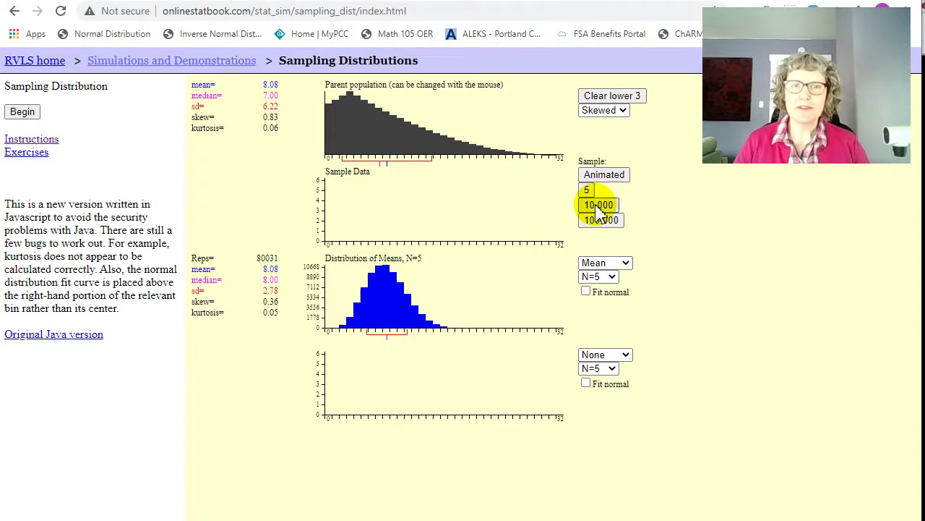
{"action": "left_click", "coordinate": [599, 205]}
{"action": "left_click", "coordinate": [598, 206]}
{"action": "left_click", "coordinate": [598, 206]}
{"action": "left_click", "coordinate": [598, 206]}
{"action": "left_click", "coordinate": [598, 206]}
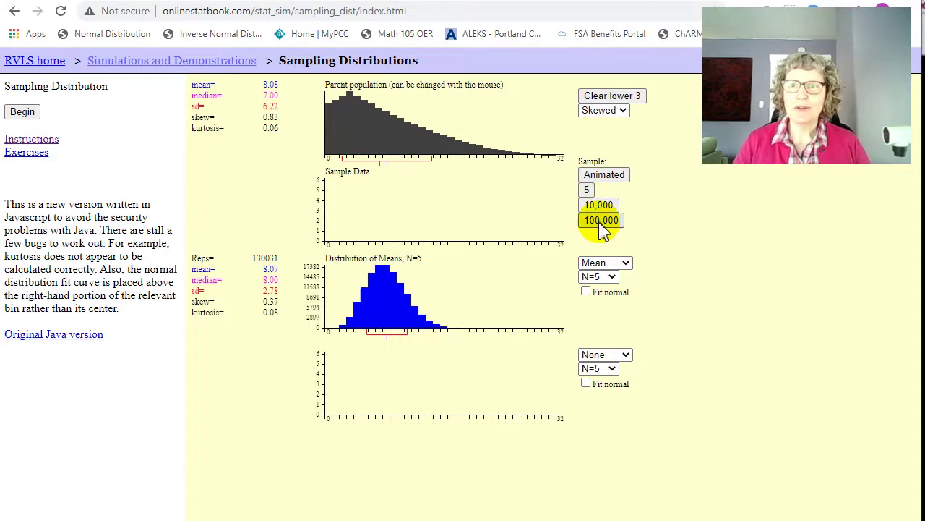
Step: Add repeated 100,000-mean batches until 3,630,031 samples give a bell shape with sd 2.78
{"action": "left_click", "coordinate": [600, 222]}
{"action": "left_click", "coordinate": [600, 221]}
{"action": "left_click", "coordinate": [600, 221]}
{"action": "left_click", "coordinate": [600, 221]}
{"action": "left_click", "coordinate": [600, 222]}
{"action": "left_click", "coordinate": [600, 221]}
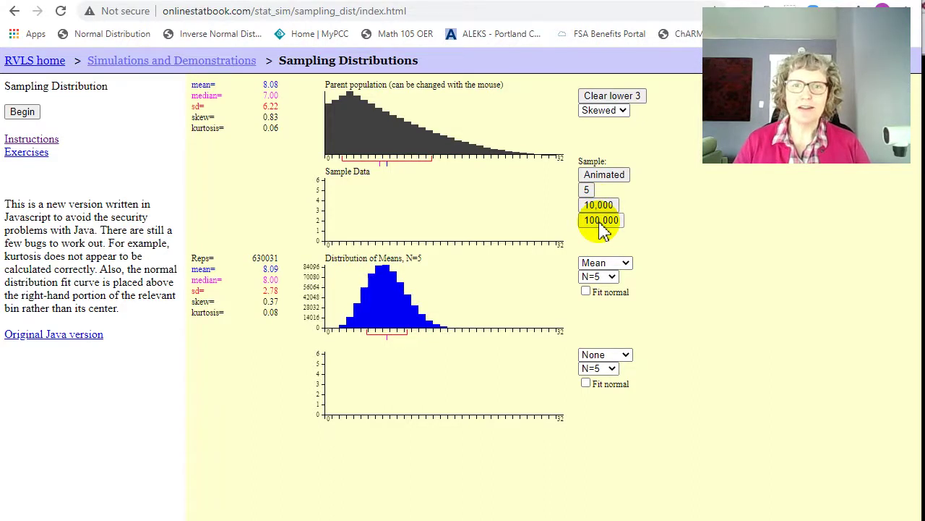
{"action": "left_click", "coordinate": [600, 221]}
{"action": "left_click", "coordinate": [600, 221]}
{"action": "left_click", "coordinate": [600, 222]}
{"action": "left_click", "coordinate": [600, 221]}
{"action": "left_click", "coordinate": [600, 221]}
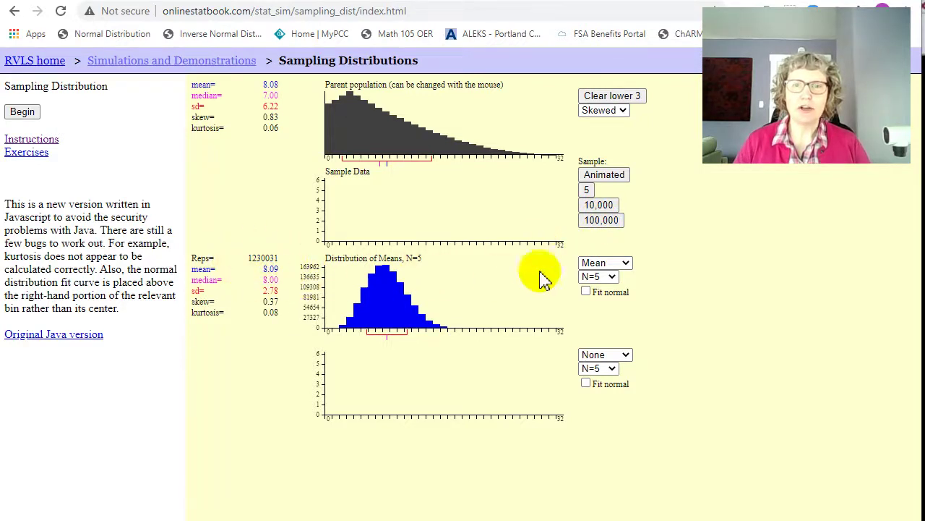
{"action": "left_click", "coordinate": [603, 223]}
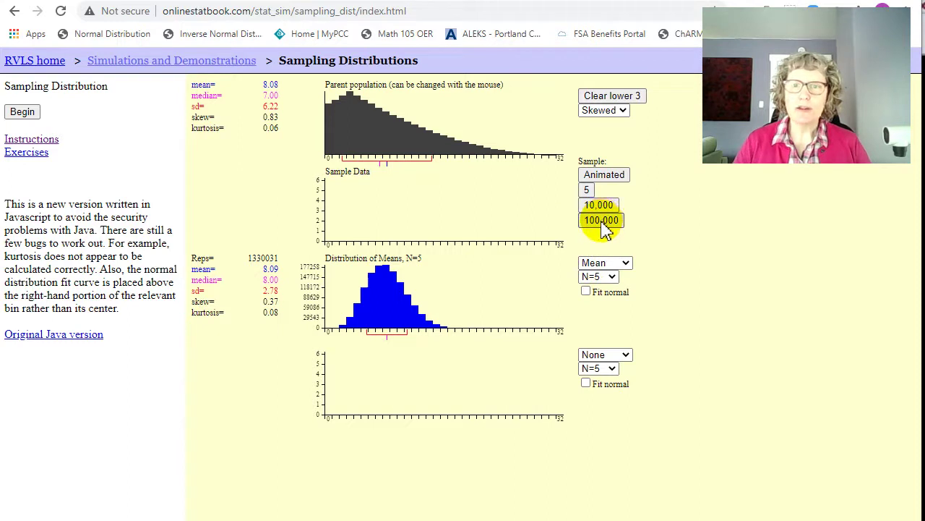
{"action": "left_click", "coordinate": [603, 223]}
{"action": "left_click", "coordinate": [604, 224]}
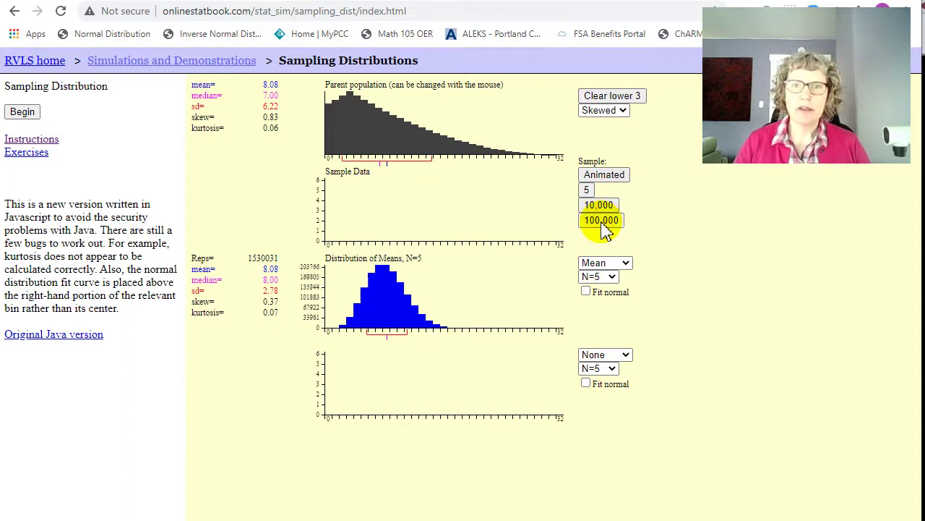
{"action": "left_click", "coordinate": [603, 224]}
{"action": "left_click", "coordinate": [603, 223]}
{"action": "left_click", "coordinate": [603, 223]}
{"action": "left_click", "coordinate": [603, 224]}
{"action": "left_click", "coordinate": [603, 223]}
{"action": "left_click", "coordinate": [603, 224]}
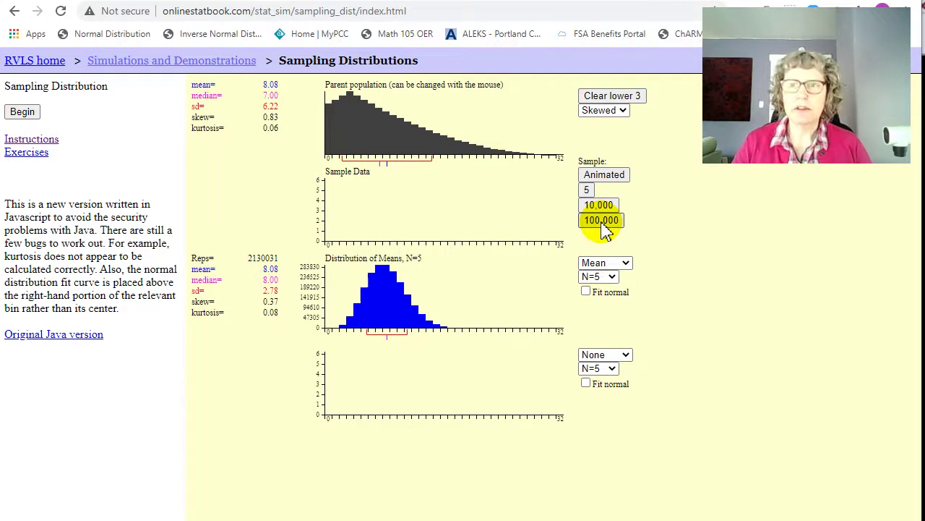
{"action": "left_click", "coordinate": [603, 223]}
{"action": "left_click", "coordinate": [603, 223]}
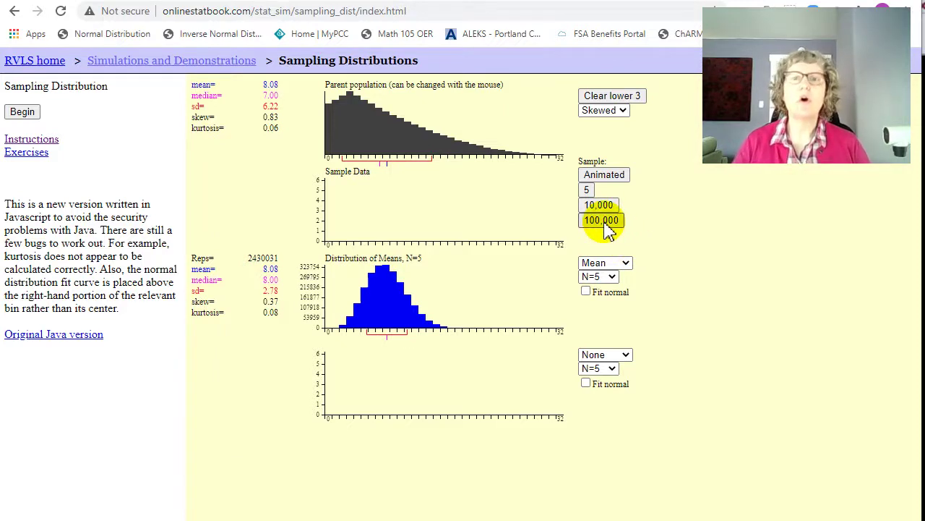
{"action": "left_click", "coordinate": [607, 226]}
{"action": "left_click", "coordinate": [607, 225]}
{"action": "left_click", "coordinate": [608, 225]}
{"action": "left_click", "coordinate": [607, 226]}
{"action": "double_click", "coordinate": [607, 225]}
{"action": "left_click", "coordinate": [607, 226]}
{"action": "left_click", "coordinate": [607, 226]}
{"action": "left_click", "coordinate": [608, 225]}
{"action": "left_click", "coordinate": [608, 225]}
{"action": "left_click", "coordinate": [608, 226]}
{"action": "left_click", "coordinate": [607, 226]}
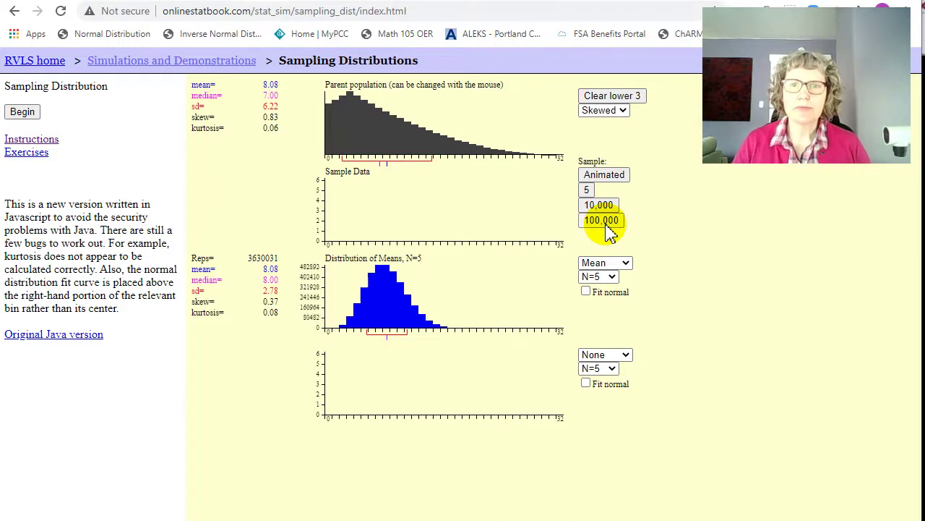
{"action": "left_click", "coordinate": [608, 225]}
{"action": "left_click", "coordinate": [607, 226]}
{"action": "left_click", "coordinate": [607, 226]}
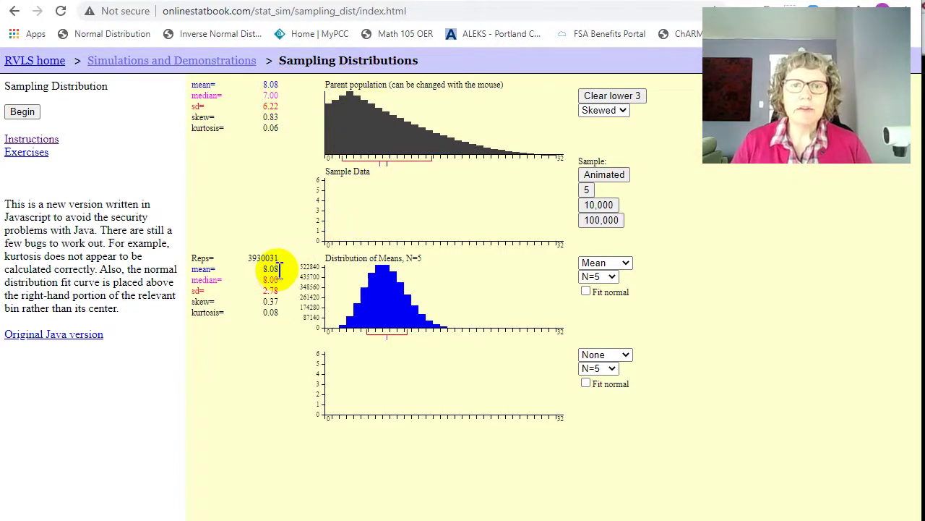
{"action": "mouse_move", "coordinate": [361, 296]}
{"action": "left_mouse_down"}
{"action": "mouse_move", "coordinate": [375, 306]}
{"action": "mouse_move", "coordinate": [378, 326]}
{"action": "mouse_move", "coordinate": [382, 283]}
{"action": "mouse_move", "coordinate": [393, 326]}
{"action": "mouse_move", "coordinate": [361, 306]}
{"action": "mouse_move", "coordinate": [377, 326]}
{"action": "left_mouse_up"}
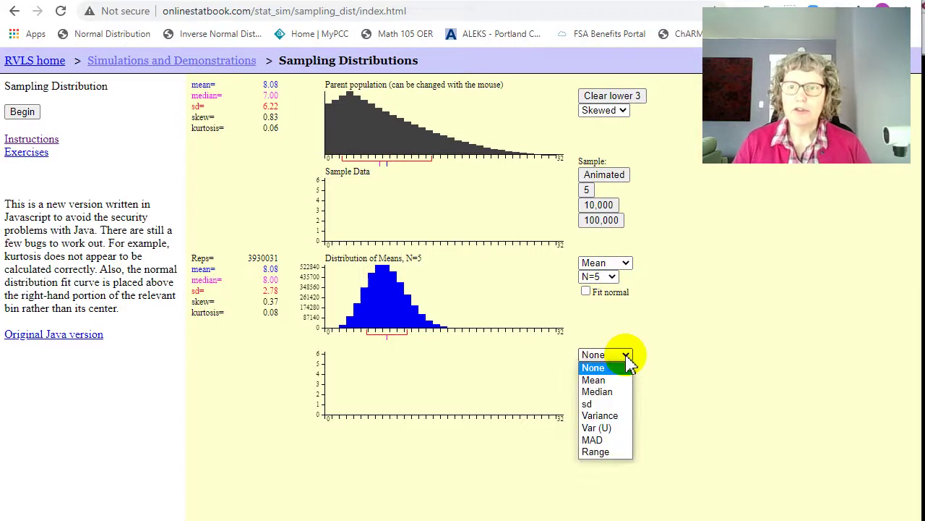
Step: Set the bottom chart to track sample means with sample size N=25
{"action": "left_click", "coordinate": [601, 379]}
{"action": "left_click", "coordinate": [613, 371]}
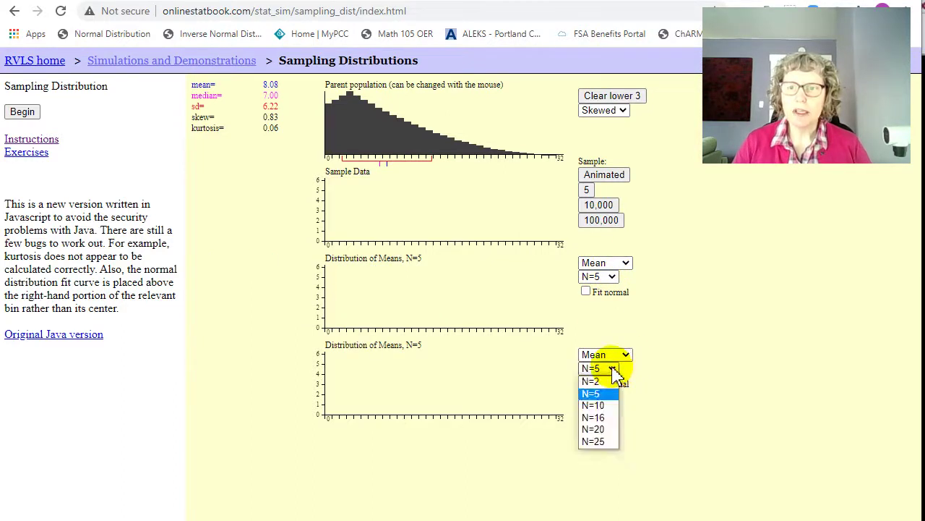
{"action": "left_click", "coordinate": [606, 441]}
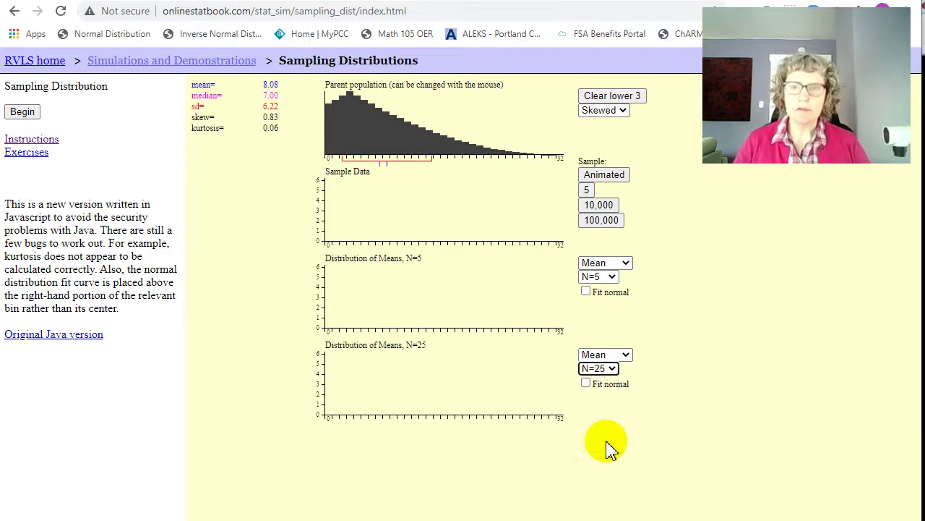
Step: Draw animated samples to start both the N=5 and N=25 means charts
{"action": "left_click", "coordinate": [611, 181]}
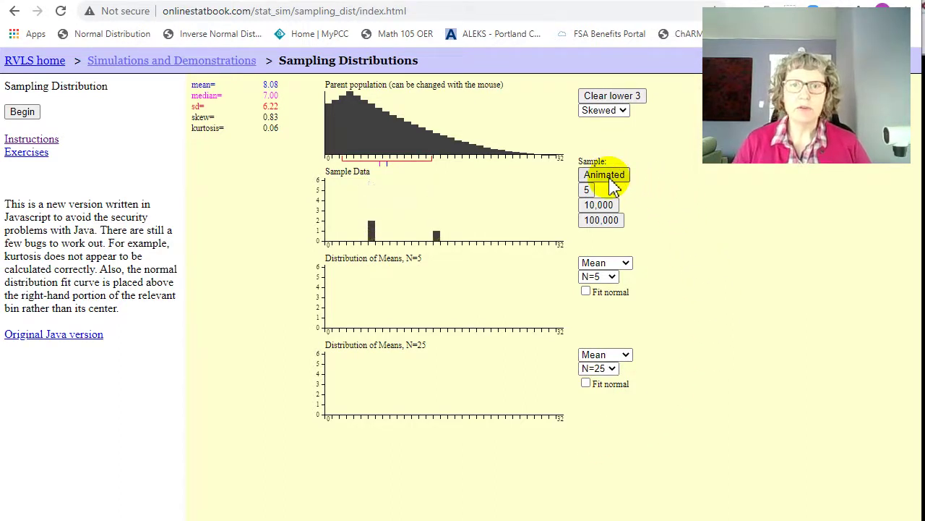
{"action": "left_click", "coordinate": [611, 181]}
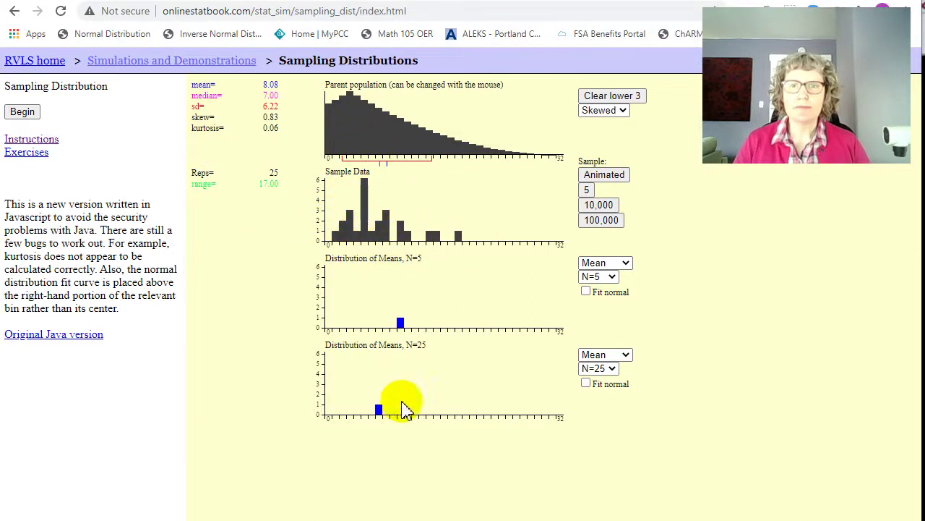
{"action": "left_click", "coordinate": [613, 180]}
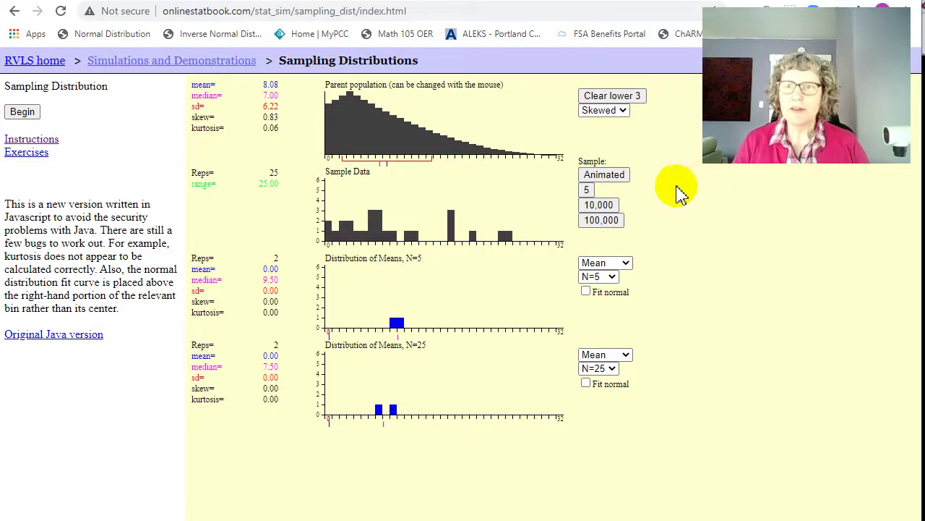
Step: Add four batches of 10,000 and one of 100,000 sample means from the skewed population
{"action": "left_click", "coordinate": [599, 205]}
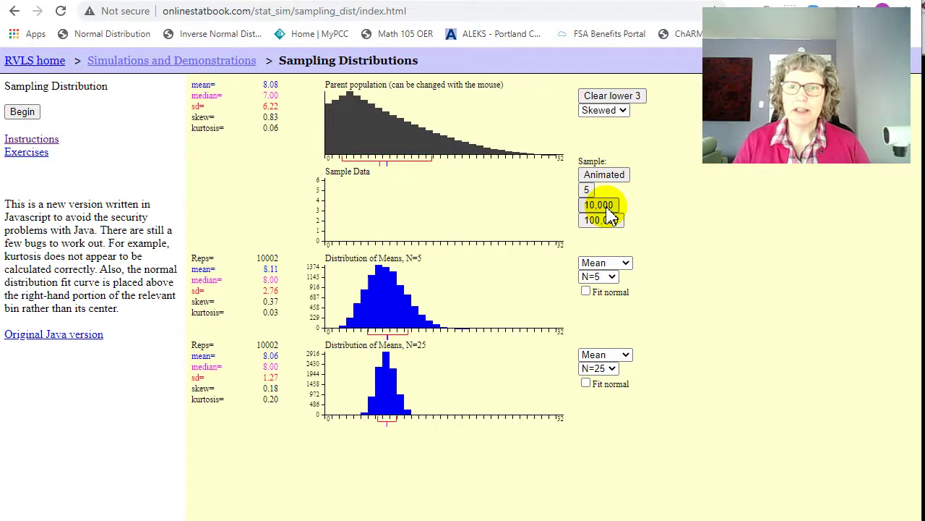
{"action": "left_click", "coordinate": [599, 204]}
{"action": "left_click", "coordinate": [599, 205]}
{"action": "left_click", "coordinate": [599, 205]}
{"action": "left_click", "coordinate": [600, 205]}
{"action": "left_click", "coordinate": [602, 220]}
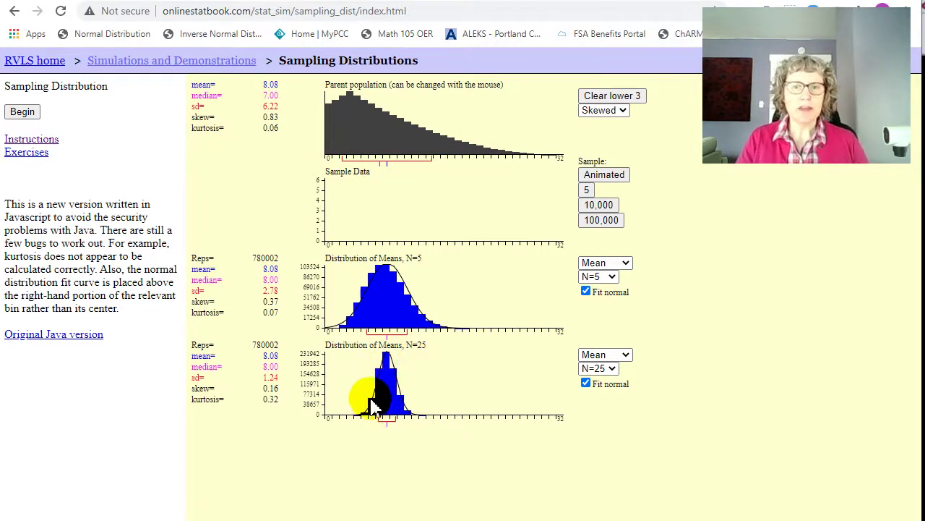
{"action": "left_click", "coordinate": [623, 112]}
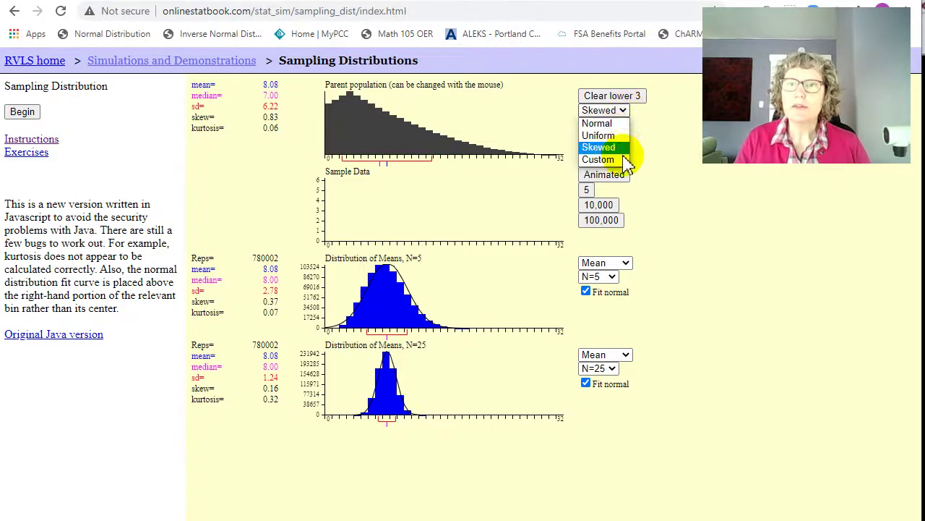
Step: Switch the parent population to Uniform and draw several batches of five samples
{"action": "left_click", "coordinate": [627, 136]}
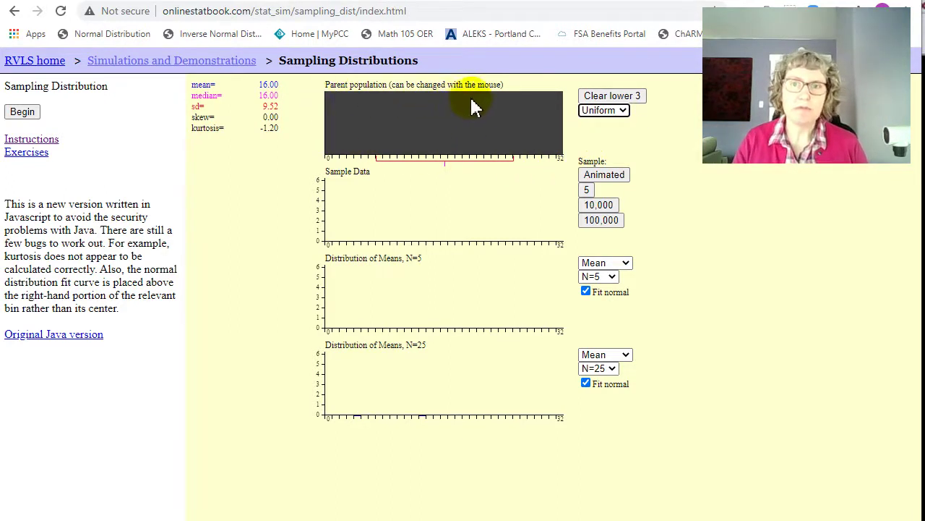
{"action": "left_click", "coordinate": [587, 196]}
{"action": "left_click", "coordinate": [587, 196]}
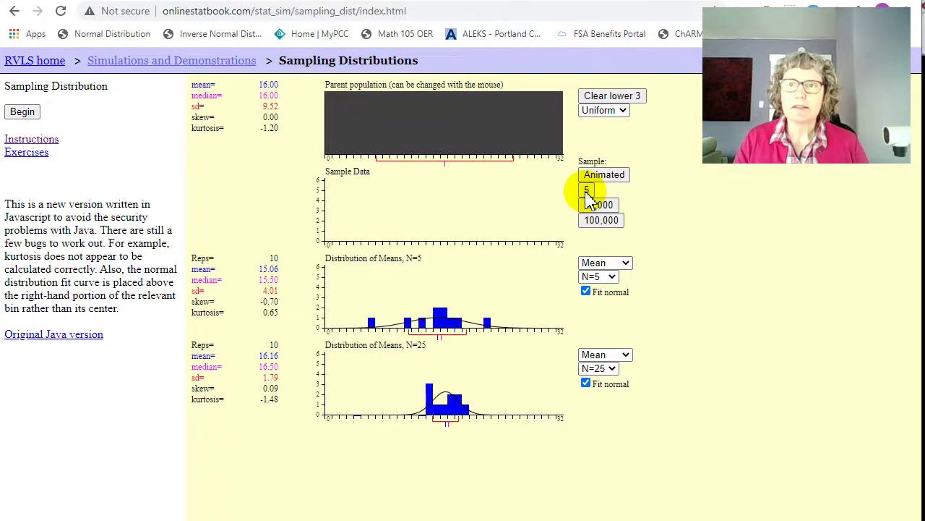
{"action": "triple_click", "coordinate": [587, 196]}
{"action": "double_click", "coordinate": [587, 196]}
{"action": "triple_click", "coordinate": [587, 196]}
{"action": "triple_click", "coordinate": [588, 195]}
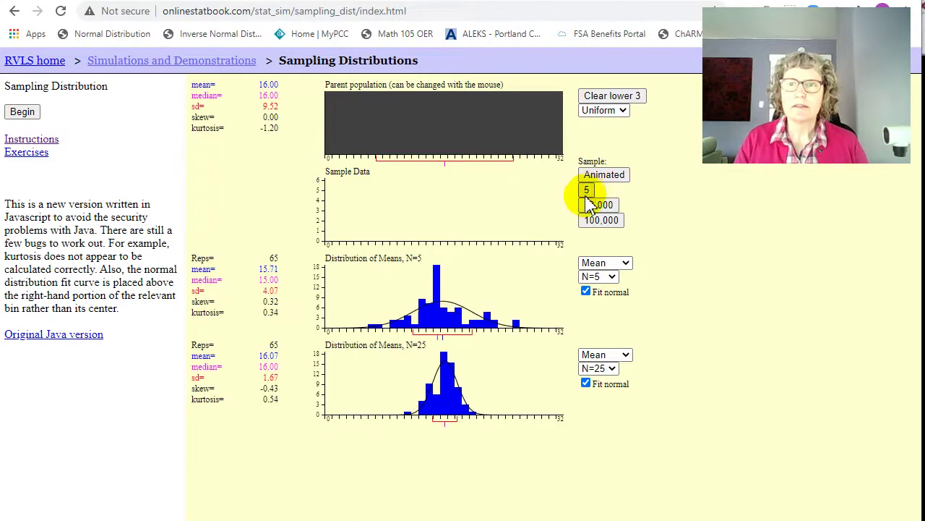
Step: Add four batches of 10,000 and several of 100,000 sample means, reaching 1,340,065 samples
{"action": "left_click", "coordinate": [590, 206]}
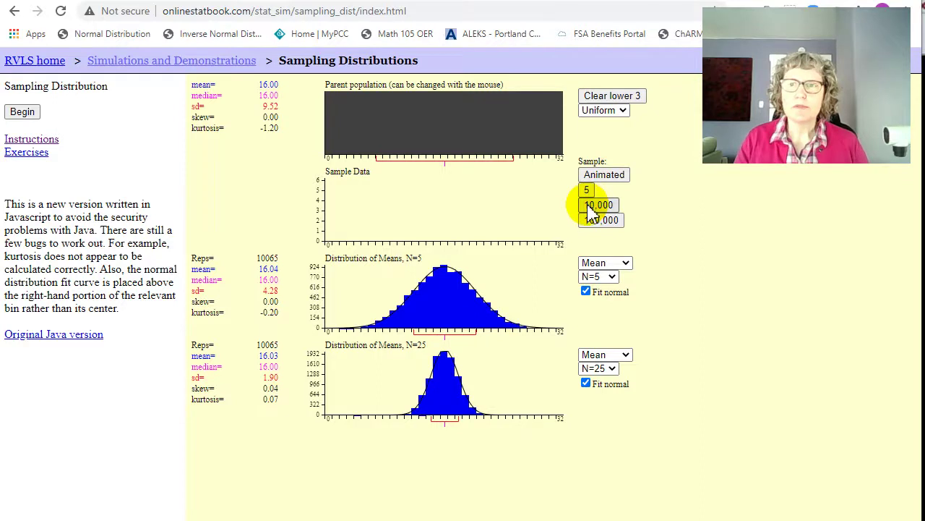
{"action": "left_click", "coordinate": [590, 206]}
{"action": "left_click", "coordinate": [590, 206]}
{"action": "left_click", "coordinate": [590, 206]}
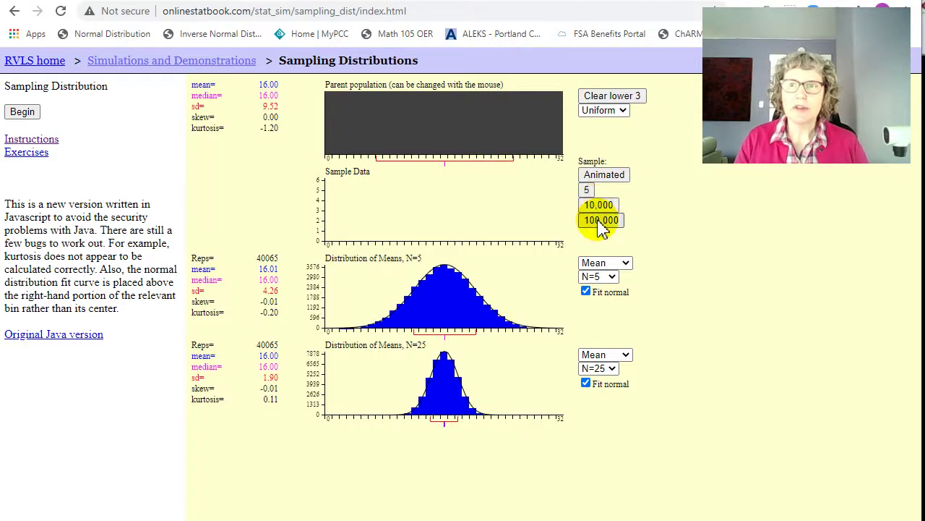
{"action": "left_click", "coordinate": [601, 221]}
{"action": "triple_click", "coordinate": [602, 221]}
{"action": "left_click", "coordinate": [602, 221]}
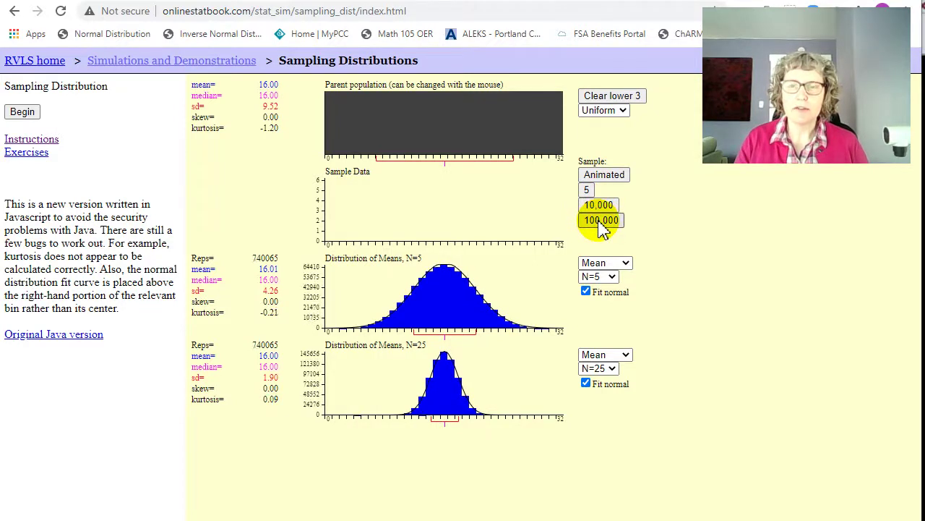
{"action": "double_click", "coordinate": [601, 220]}
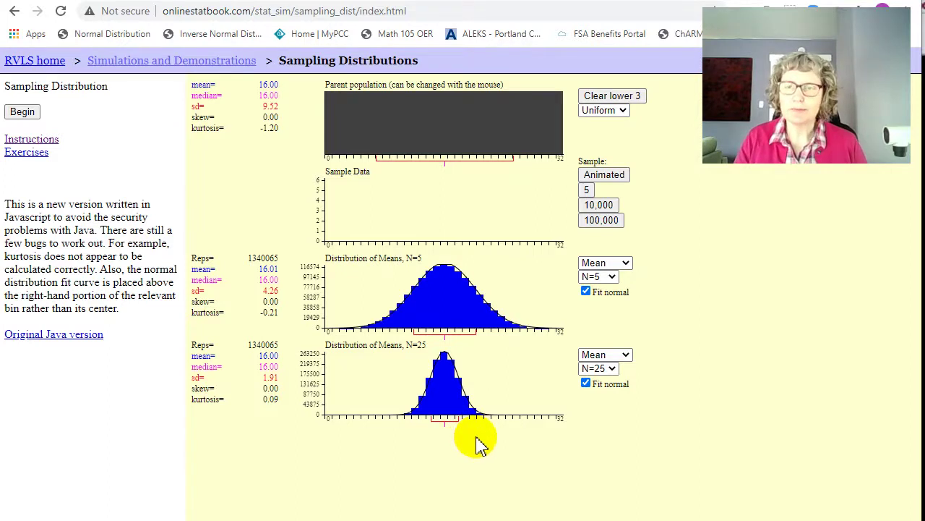
Step: Choose Custom and drag a U-shaped bathtub histogram (mean 16.97, sd 11.27) into the Parent population chart
{"action": "left_click", "coordinate": [620, 113]}
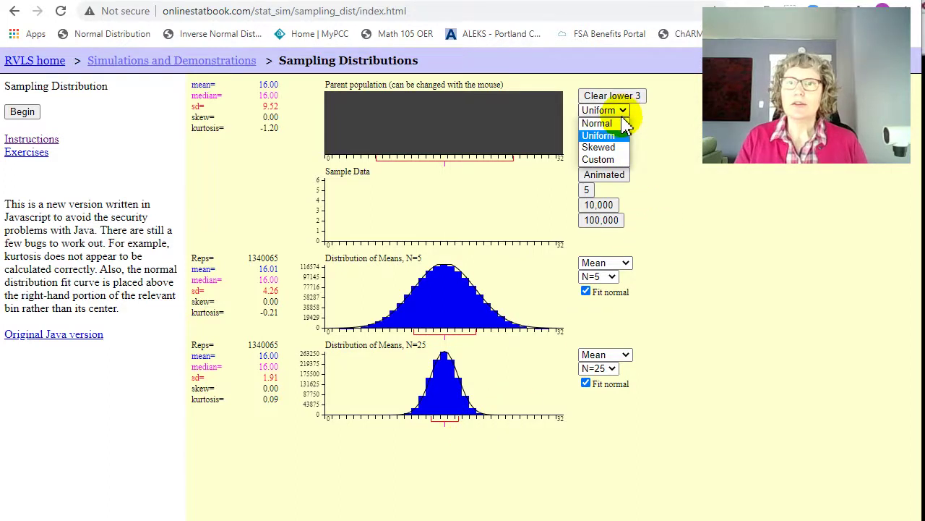
{"action": "left_click", "coordinate": [608, 159]}
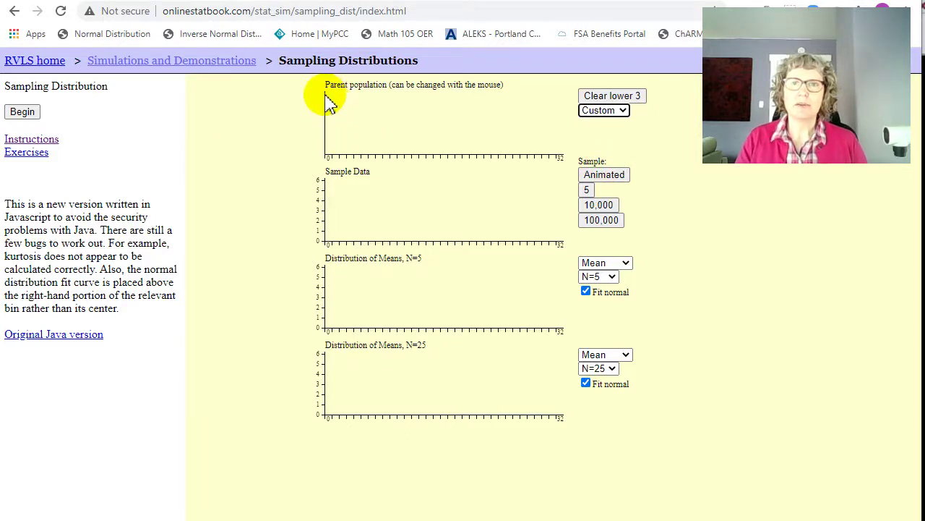
{"action": "mouse_move", "coordinate": [329, 103]}
{"action": "left_mouse_down"}
{"action": "mouse_move", "coordinate": [367, 125]}
{"action": "mouse_move", "coordinate": [461, 144]}
{"action": "mouse_move", "coordinate": [497, 129]}
{"action": "mouse_move", "coordinate": [553, 86]}
{"action": "left_mouse_up"}
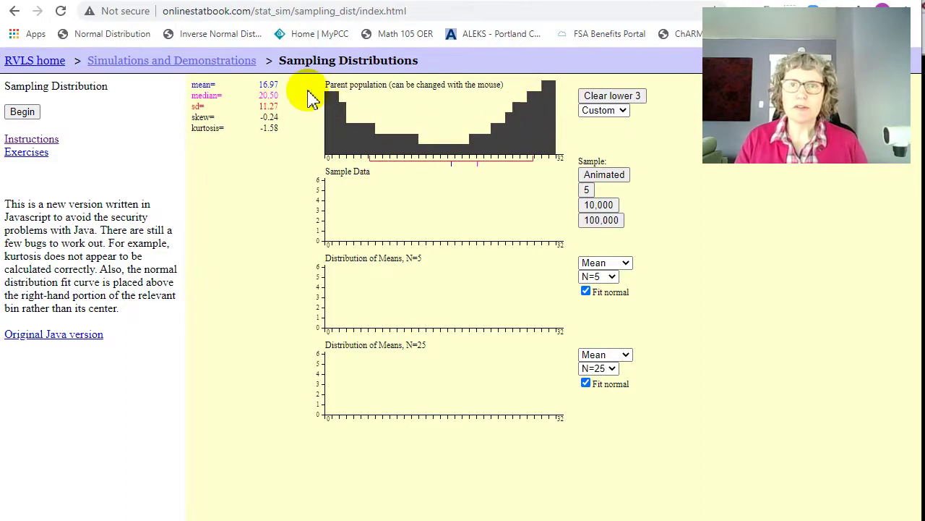
{"action": "mouse_move", "coordinate": [349, 105]}
{"action": "left_mouse_down"}
{"action": "mouse_move", "coordinate": [351, 114]}
{"action": "mouse_move", "coordinate": [332, 97]}
{"action": "mouse_move", "coordinate": [352, 104]}
{"action": "mouse_move", "coordinate": [383, 140]}
{"action": "mouse_move", "coordinate": [442, 137]}
{"action": "mouse_move", "coordinate": [394, 144]}
{"action": "mouse_move", "coordinate": [471, 146]}
{"action": "mouse_move", "coordinate": [517, 132]}
{"action": "mouse_move", "coordinate": [549, 82]}
{"action": "mouse_move", "coordinate": [474, 142]}
{"action": "mouse_move", "coordinate": [529, 87]}
{"action": "mouse_move", "coordinate": [545, 96]}
{"action": "mouse_move", "coordinate": [533, 103]}
{"action": "mouse_move", "coordinate": [727, 156]}
{"action": "left_mouse_up"}
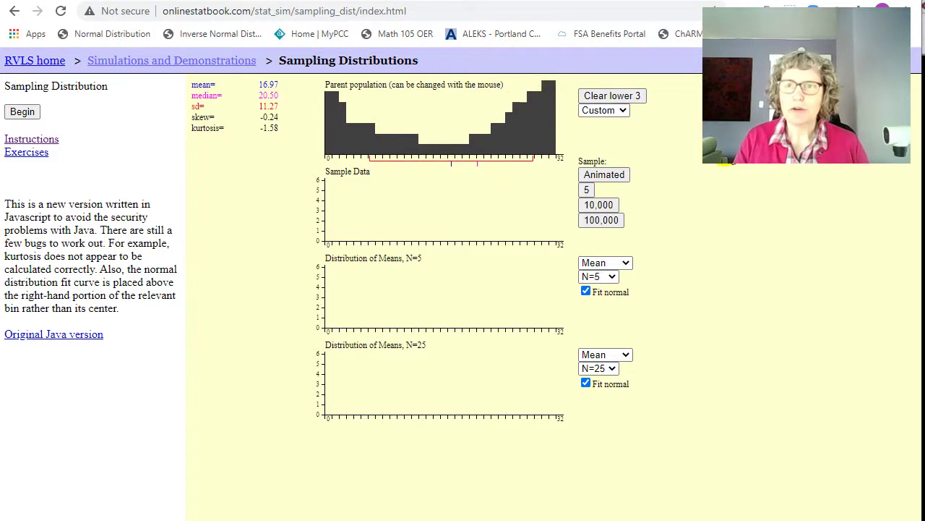
Step: Draw nine batches of five samples from the bathtub population
{"action": "left_click", "coordinate": [587, 194]}
{"action": "left_click", "coordinate": [587, 194]}
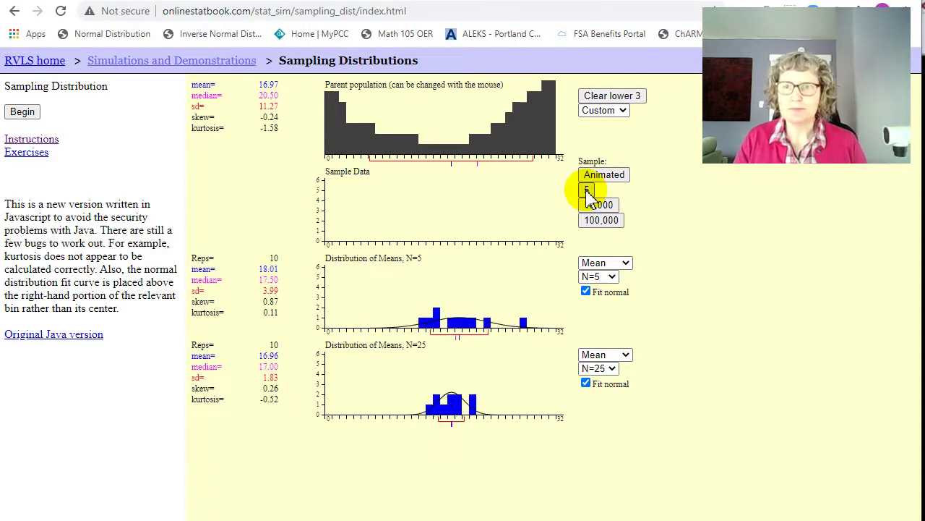
{"action": "left_click", "coordinate": [587, 194]}
{"action": "left_click", "coordinate": [587, 194]}
{"action": "left_click", "coordinate": [587, 194]}
{"action": "left_click", "coordinate": [587, 193]}
{"action": "left_click", "coordinate": [587, 192]}
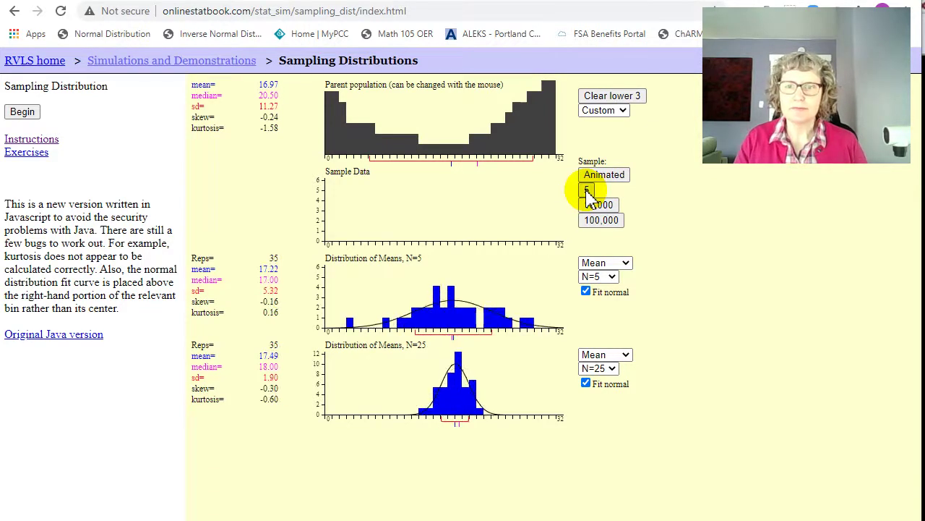
{"action": "left_click", "coordinate": [587, 192]}
{"action": "left_click", "coordinate": [587, 193]}
{"action": "left_click", "coordinate": [587, 193]}
Step: Add four batches of 10,000 and seven of 100,000, reaching 1,050,050 samples
{"action": "left_click", "coordinate": [592, 207]}
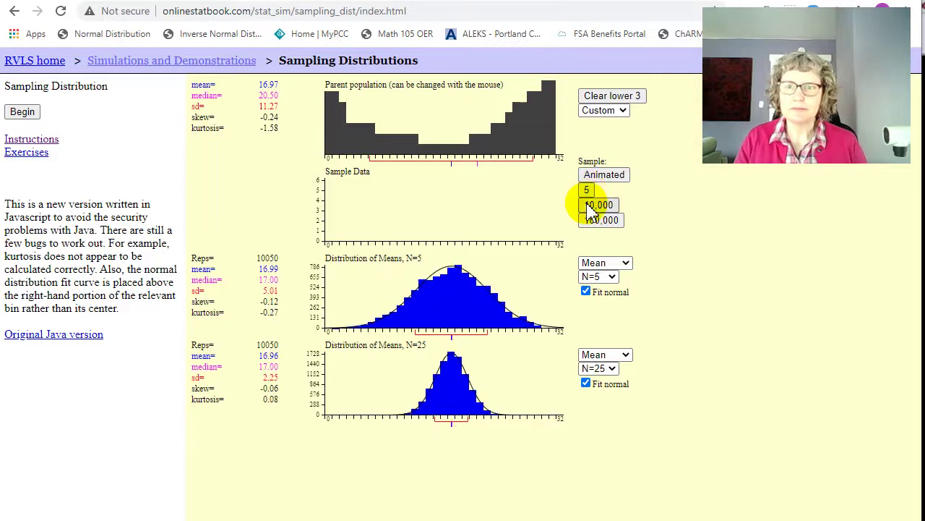
{"action": "left_click", "coordinate": [592, 207]}
{"action": "left_click", "coordinate": [591, 207]}
{"action": "left_click", "coordinate": [592, 206]}
{"action": "left_click", "coordinate": [592, 207]}
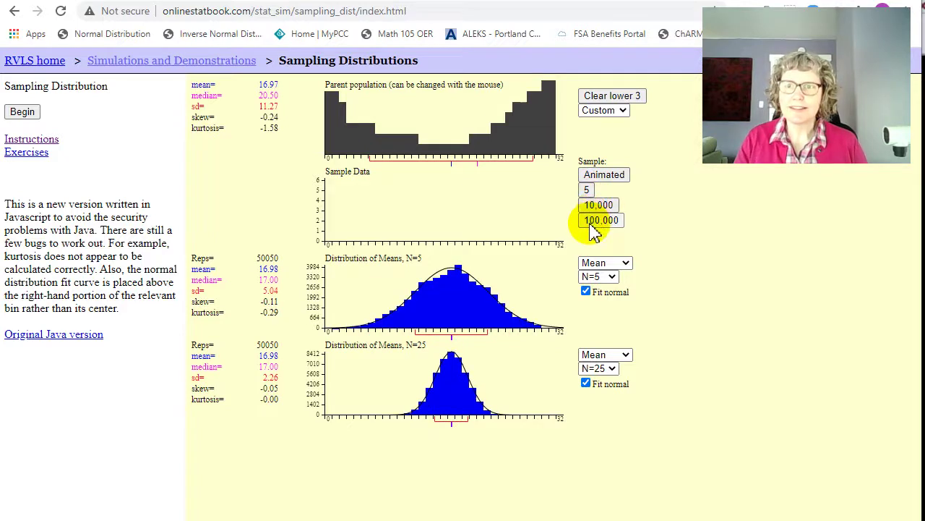
{"action": "left_click", "coordinate": [592, 221]}
{"action": "left_click", "coordinate": [591, 221]}
{"action": "left_click", "coordinate": [591, 221]}
{"action": "left_click", "coordinate": [592, 221]}
{"action": "left_click", "coordinate": [591, 222]}
{"action": "left_click", "coordinate": [591, 221]}
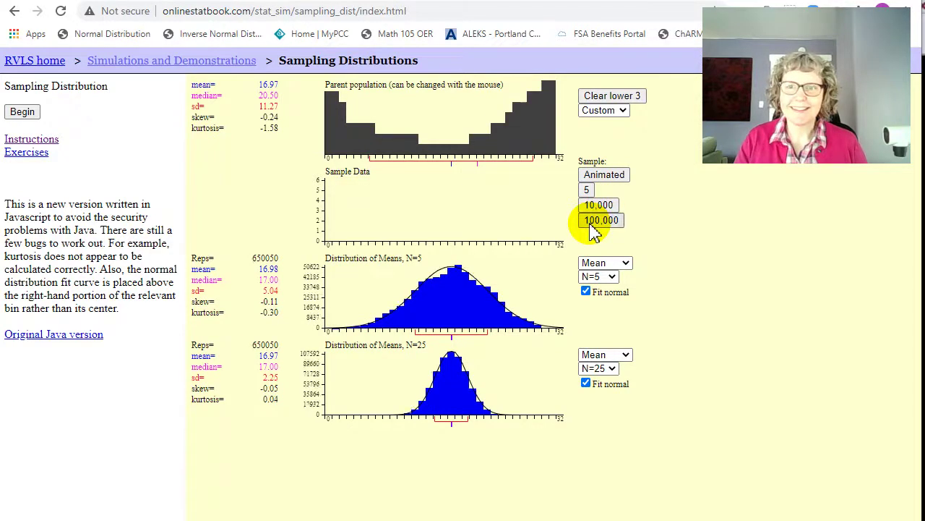
{"action": "left_click", "coordinate": [591, 221]}
{"action": "left_click", "coordinate": [591, 221]}
{"action": "left_click", "coordinate": [591, 221]}
{"action": "left_click", "coordinate": [592, 221]}
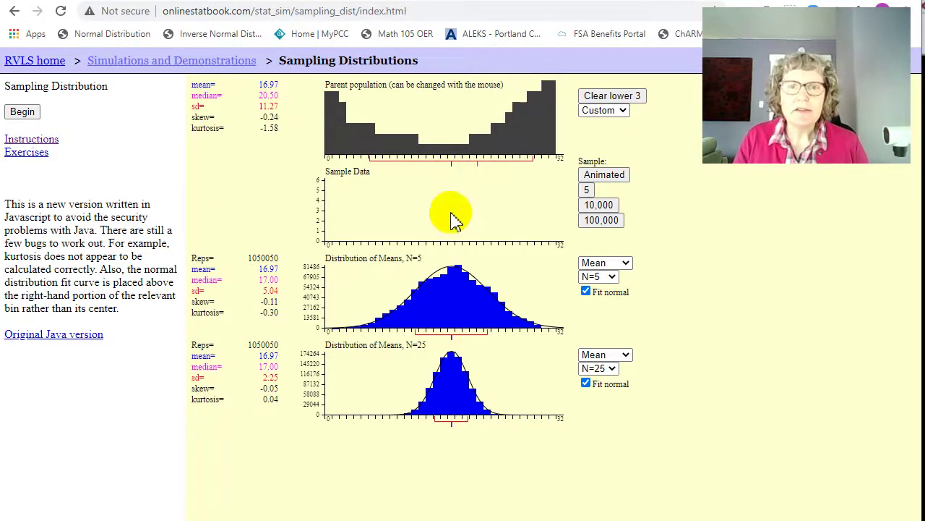
{"action": "left_click", "coordinate": [452, 346]}
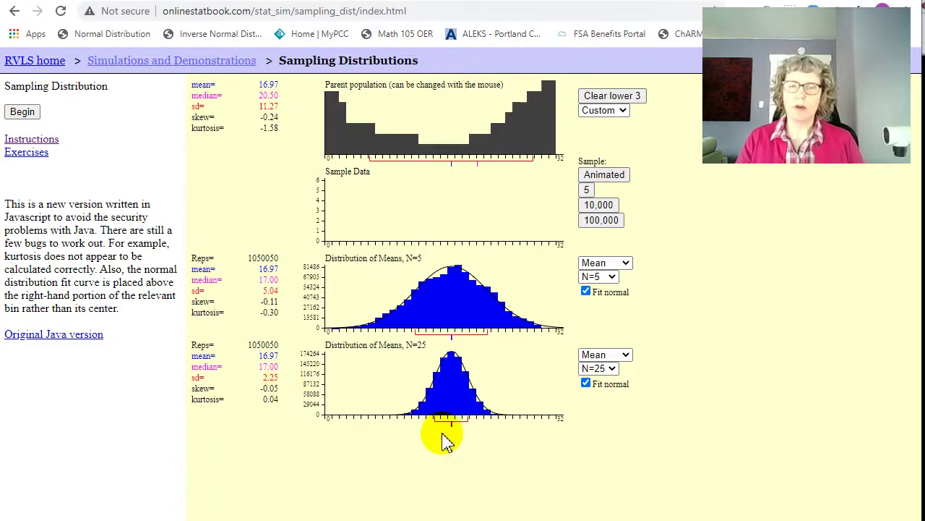
Step: Keep Custom, clear the previous results, and redraw the parent population as a skyscraper shape
{"action": "left_click", "coordinate": [623, 116]}
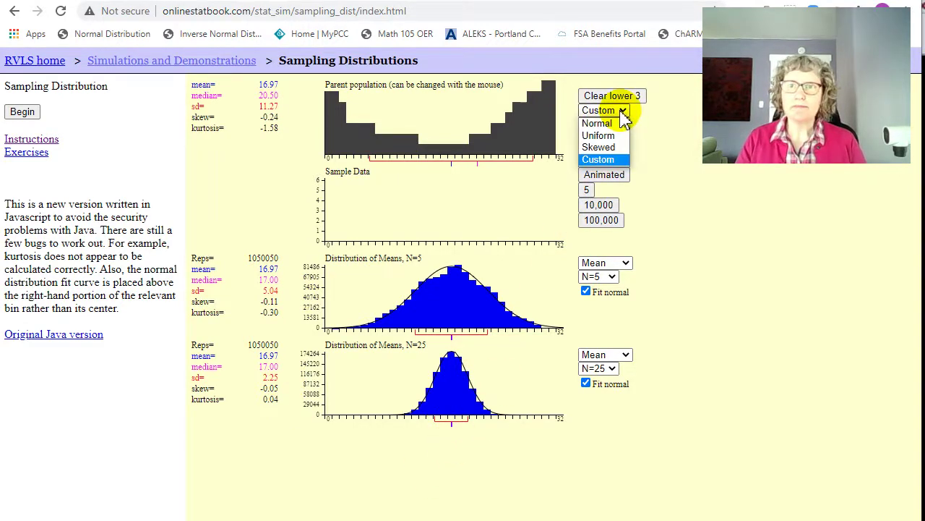
{"action": "left_click", "coordinate": [614, 160]}
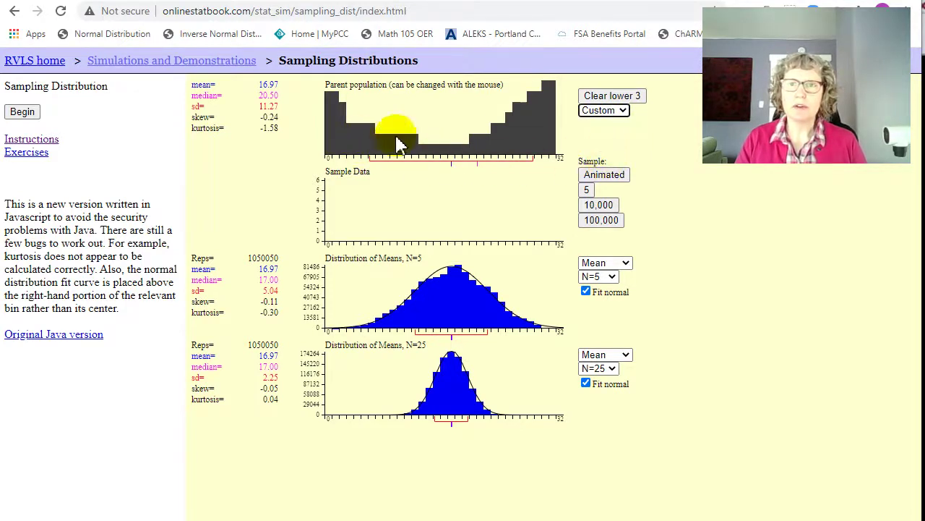
{"action": "left_click", "coordinate": [610, 100]}
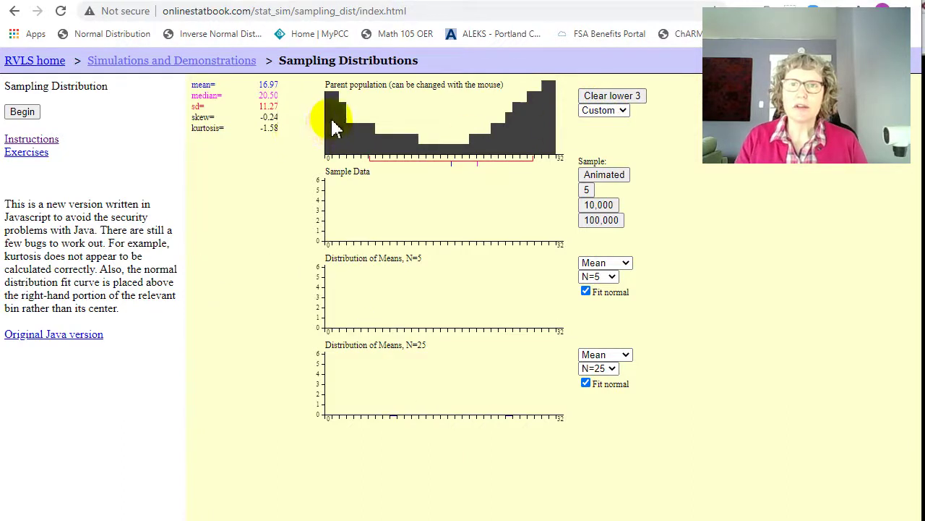
{"action": "mouse_move", "coordinate": [334, 128]}
{"action": "left_mouse_down"}
{"action": "mouse_move", "coordinate": [558, 145]}
{"action": "mouse_move", "coordinate": [355, 129]}
{"action": "mouse_move", "coordinate": [370, 114]}
{"action": "mouse_move", "coordinate": [380, 135]}
{"action": "mouse_move", "coordinate": [406, 92]}
{"action": "mouse_move", "coordinate": [421, 116]}
{"action": "mouse_move", "coordinate": [443, 90]}
{"action": "mouse_move", "coordinate": [458, 112]}
{"action": "mouse_move", "coordinate": [475, 92]}
{"action": "mouse_move", "coordinate": [493, 109]}
{"action": "mouse_move", "coordinate": [515, 83]}
{"action": "mouse_move", "coordinate": [533, 104]}
{"action": "mouse_move", "coordinate": [547, 98]}
{"action": "mouse_move", "coordinate": [558, 151]}
{"action": "left_mouse_up"}
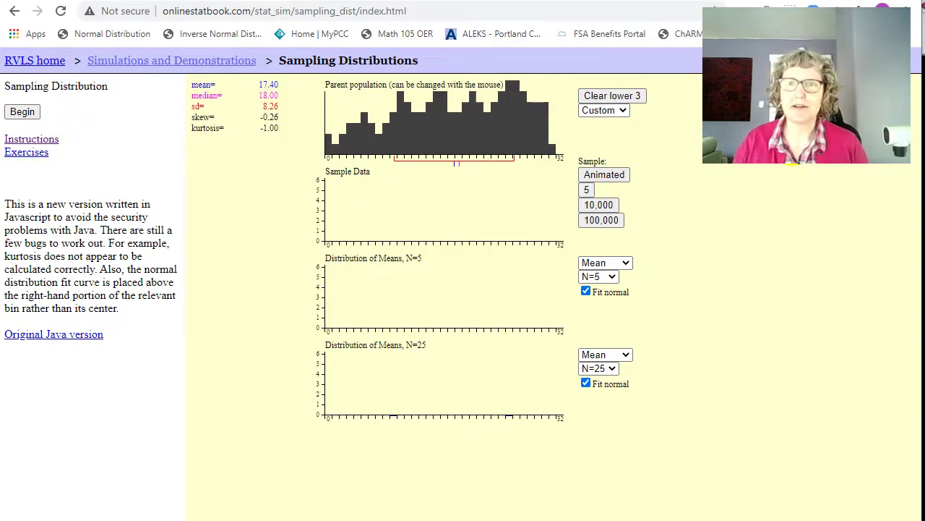
Step: Draw thirteen batches of five samples from the hand-drawn population
{"action": "left_click", "coordinate": [587, 192]}
{"action": "left_click", "coordinate": [587, 192]}
{"action": "left_click", "coordinate": [587, 192]}
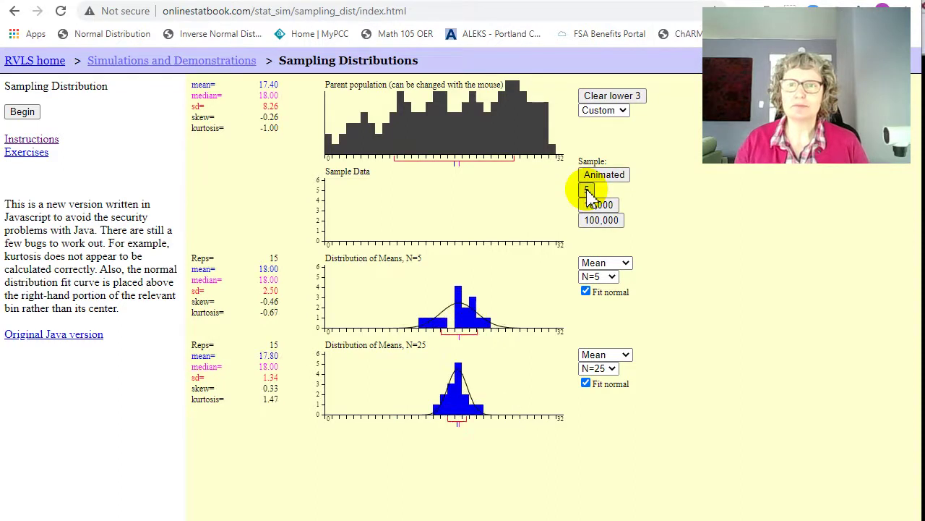
{"action": "left_click", "coordinate": [587, 191]}
{"action": "left_click", "coordinate": [587, 192]}
{"action": "left_click", "coordinate": [587, 191]}
{"action": "left_click", "coordinate": [587, 192]}
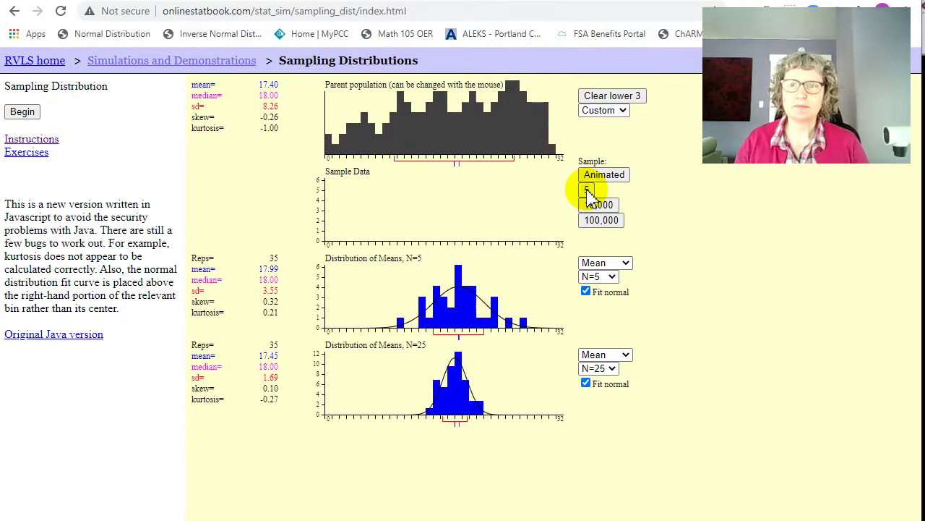
{"action": "left_click", "coordinate": [587, 191]}
{"action": "left_click", "coordinate": [588, 191]}
{"action": "left_click", "coordinate": [588, 191]}
{"action": "left_click", "coordinate": [587, 192]}
{"action": "left_click", "coordinate": [587, 191]}
{"action": "left_click", "coordinate": [587, 191]}
{"action": "left_click", "coordinate": [587, 192]}
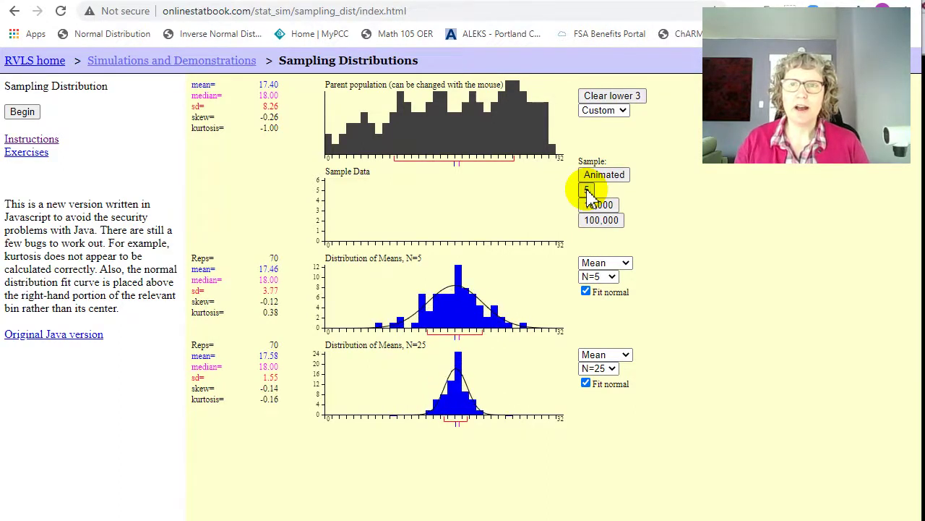
{"action": "left_click", "coordinate": [588, 192]}
{"action": "left_click", "coordinate": [587, 192]}
{"action": "left_click", "coordinate": [587, 192]}
{"action": "left_click", "coordinate": [587, 192]}
Step: Add three batches of 10,000 and nine of 100,000, reaching 2,030,090 samples (sd 3.69 and 1.65)
{"action": "left_click", "coordinate": [599, 205]}
{"action": "left_click", "coordinate": [598, 205]}
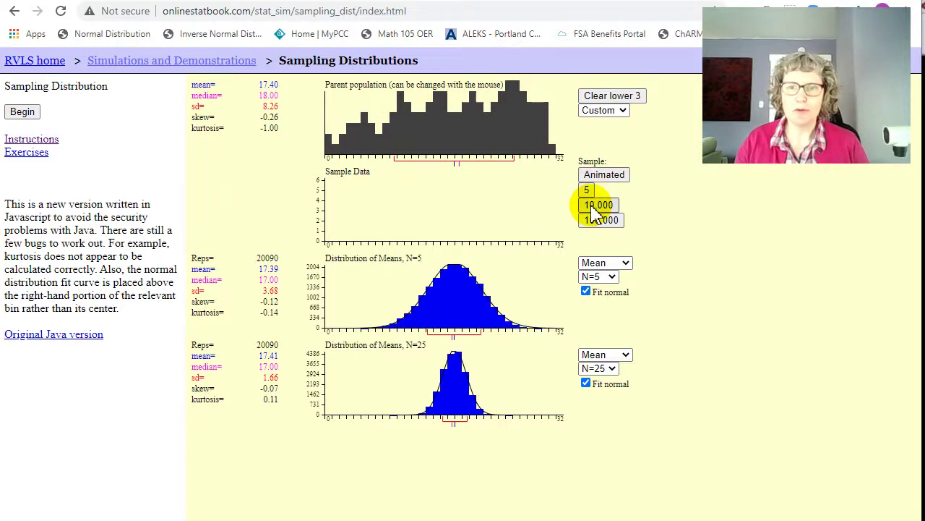
{"action": "left_click", "coordinate": [599, 204]}
{"action": "left_click", "coordinate": [597, 224]}
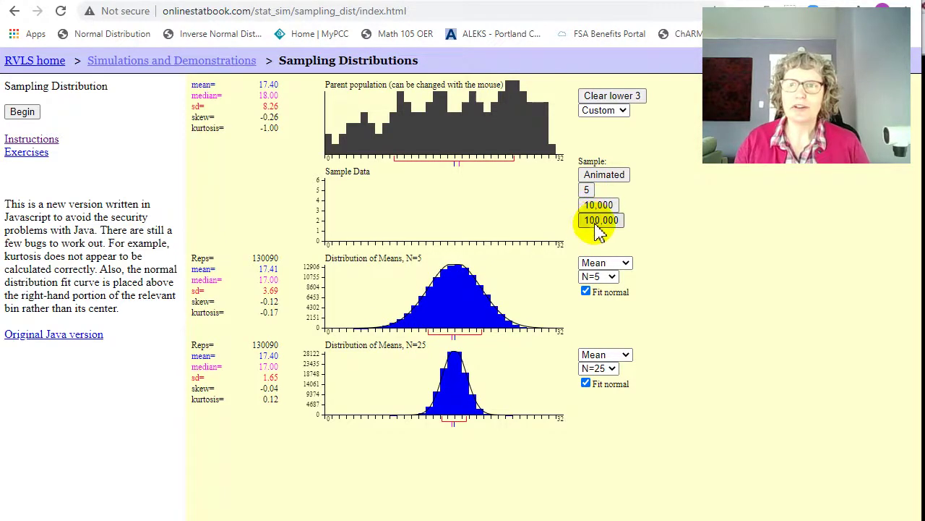
{"action": "left_click", "coordinate": [598, 229]}
{"action": "left_click", "coordinate": [598, 227]}
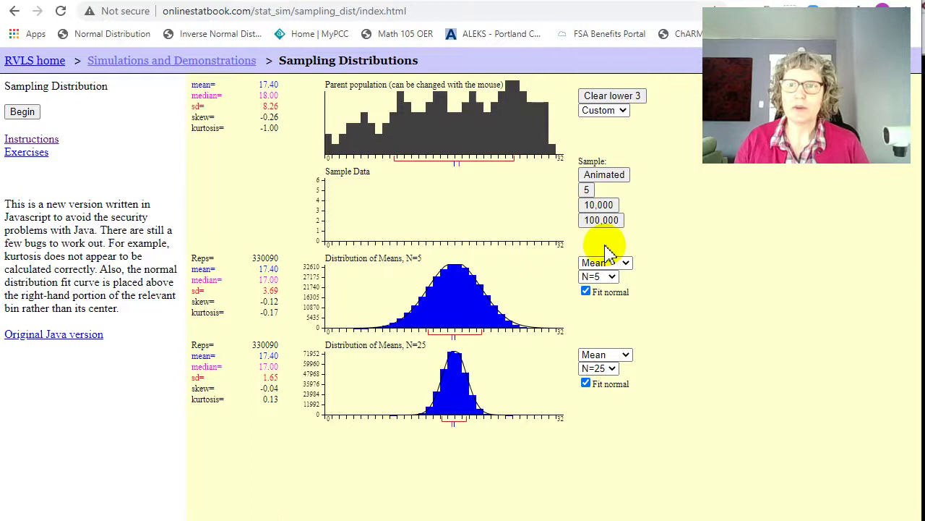
{"action": "left_click", "coordinate": [610, 227]}
{"action": "left_click", "coordinate": [611, 227]}
{"action": "left_click", "coordinate": [611, 227]}
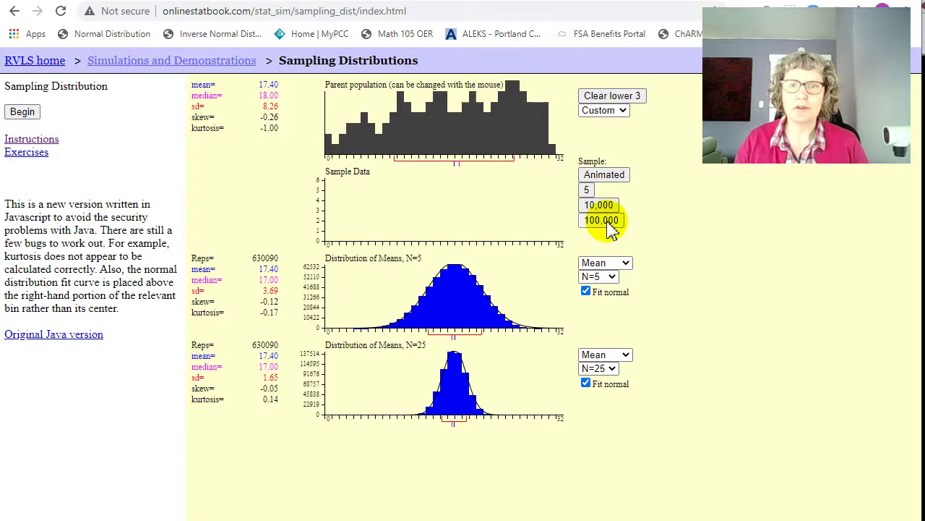
{"action": "left_click", "coordinate": [611, 227]}
{"action": "left_click", "coordinate": [611, 227]}
{"action": "left_click", "coordinate": [611, 227]}
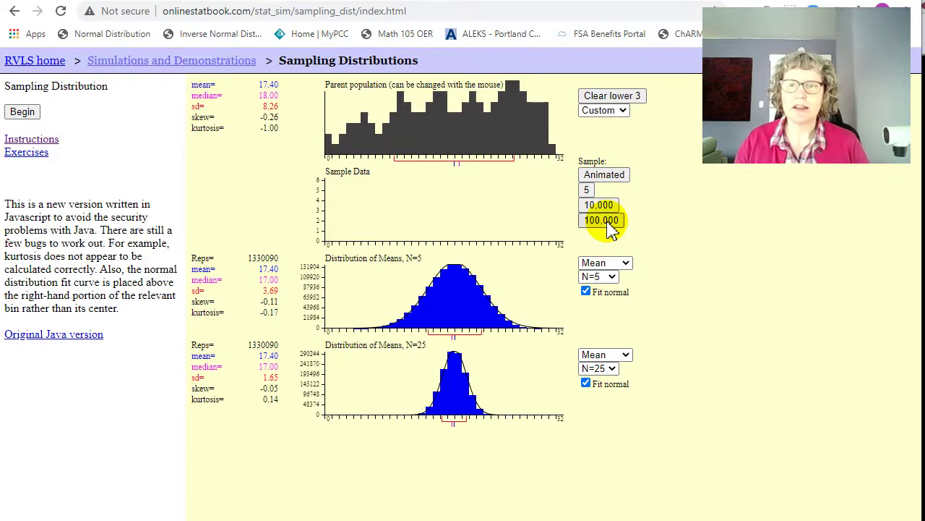
{"action": "left_click", "coordinate": [611, 228]}
{"action": "left_click", "coordinate": [611, 227]}
{"action": "left_click", "coordinate": [611, 227]}
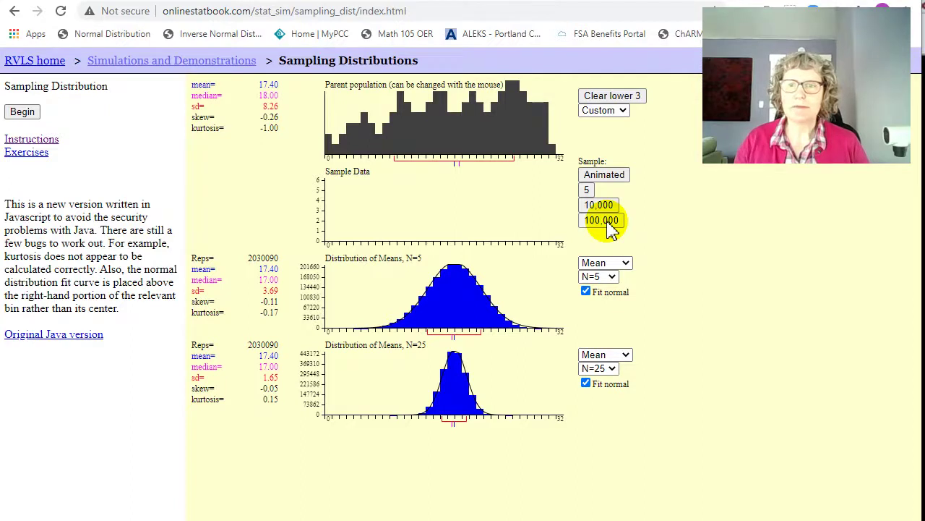
{"action": "left_click", "coordinate": [611, 227]}
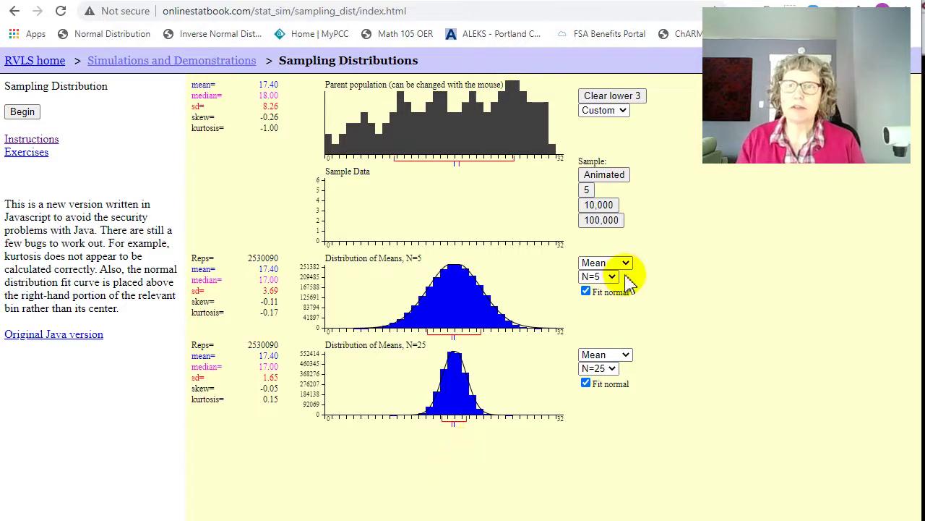
Step: Make the parent population Normal and set the N=25 plot's statistic to None
{"action": "left_click", "coordinate": [623, 112]}
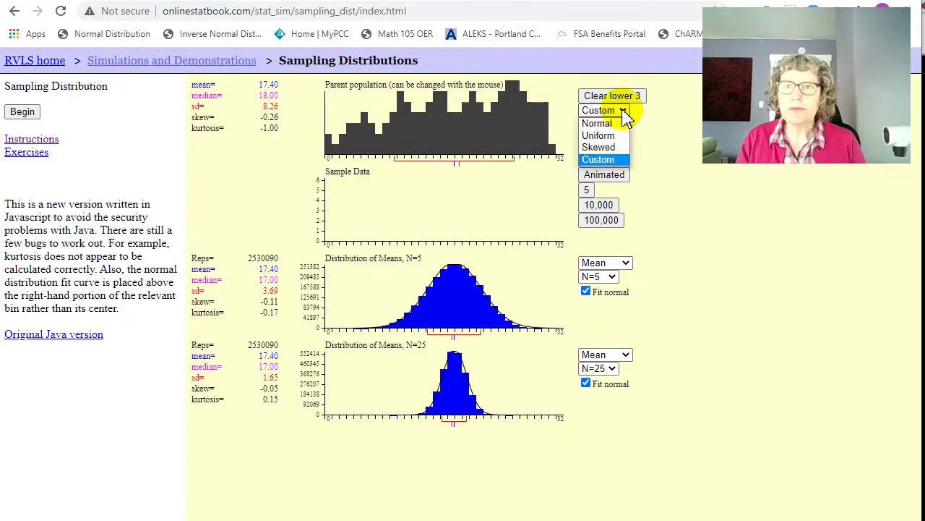
{"action": "left_click", "coordinate": [606, 122]}
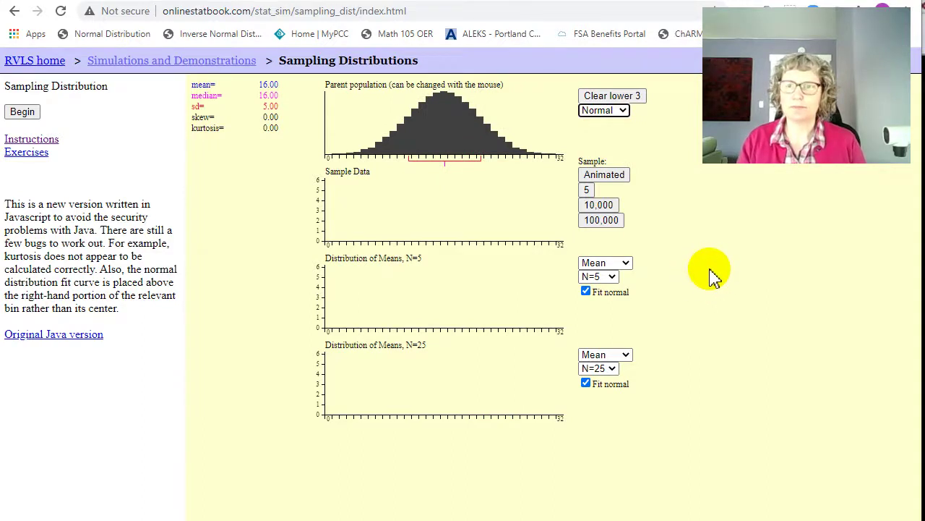
{"action": "left_click", "coordinate": [623, 355]}
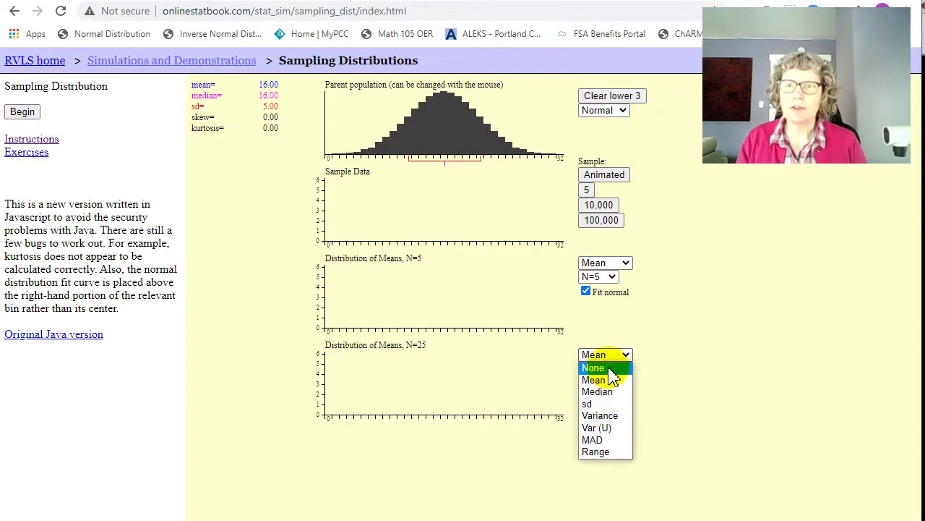
{"action": "left_click", "coordinate": [596, 367]}
Step: Simulate means of samples of size 5 until the chart holds 940,025 samples, sd 2.24
{"action": "left_click", "coordinate": [587, 193]}
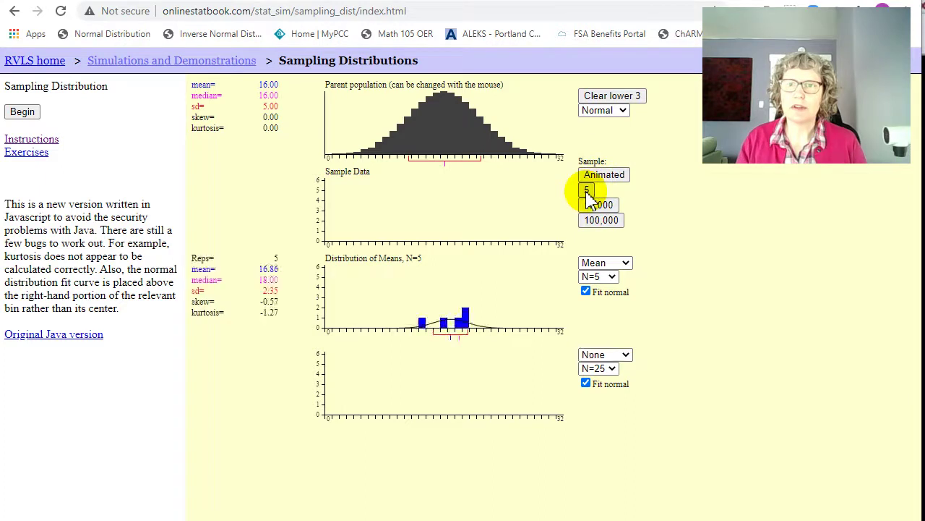
{"action": "left_click", "coordinate": [587, 192]}
{"action": "left_click", "coordinate": [587, 191]}
{"action": "left_click", "coordinate": [587, 192]}
{"action": "left_click", "coordinate": [587, 192]}
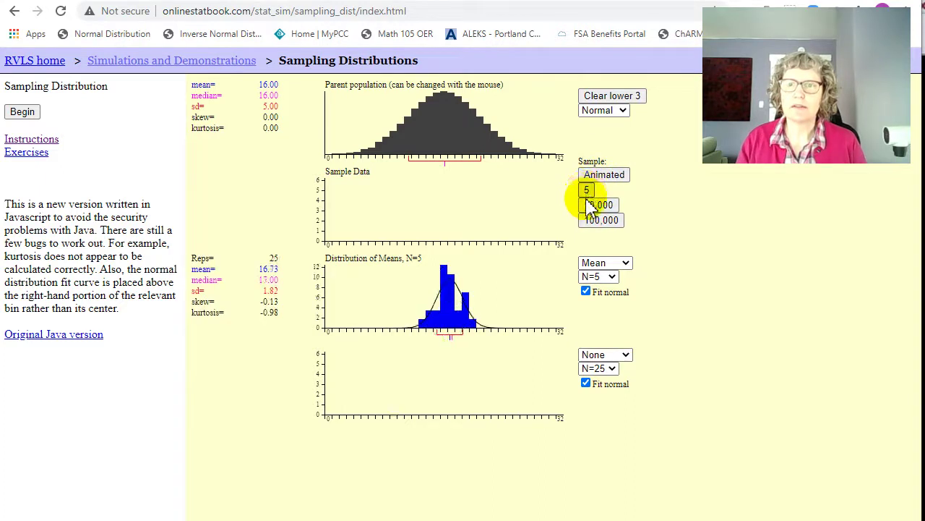
{"action": "left_click", "coordinate": [590, 206]}
{"action": "left_click", "coordinate": [589, 207]}
{"action": "double_click", "coordinate": [593, 221]}
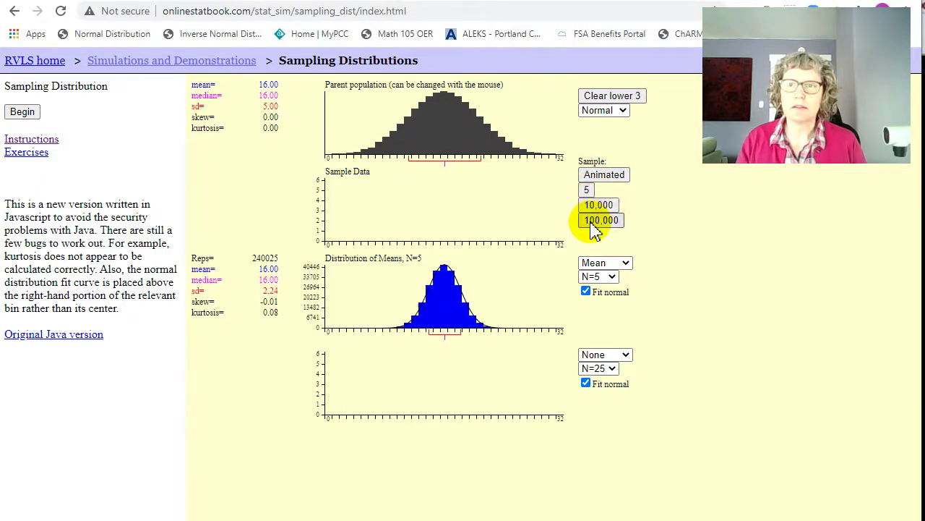
{"action": "double_click", "coordinate": [593, 221]}
{"action": "left_click", "coordinate": [593, 221]}
{"action": "double_click", "coordinate": [593, 220]}
{"action": "left_click", "coordinate": [593, 221]}
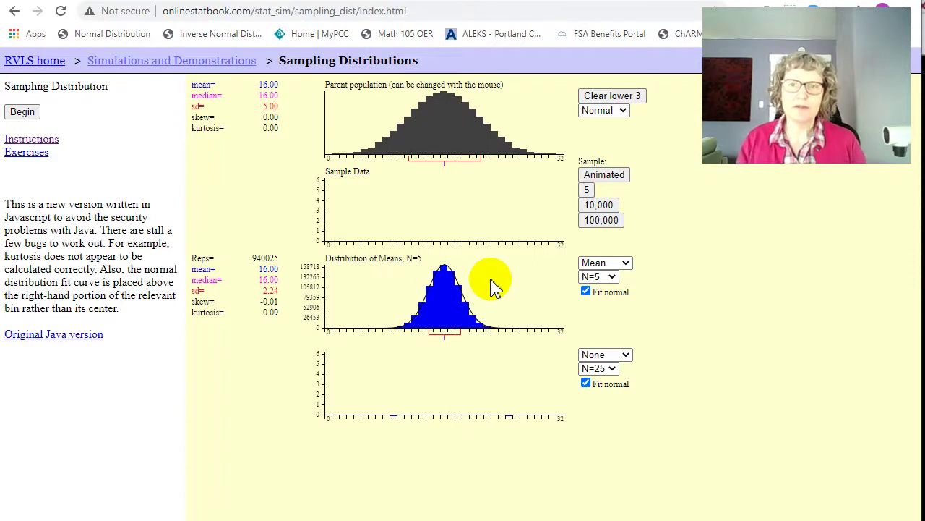
Step: Set the upper plot's sample size to N=2 and draw a few batches of 5 samples
{"action": "left_click", "coordinate": [609, 277]}
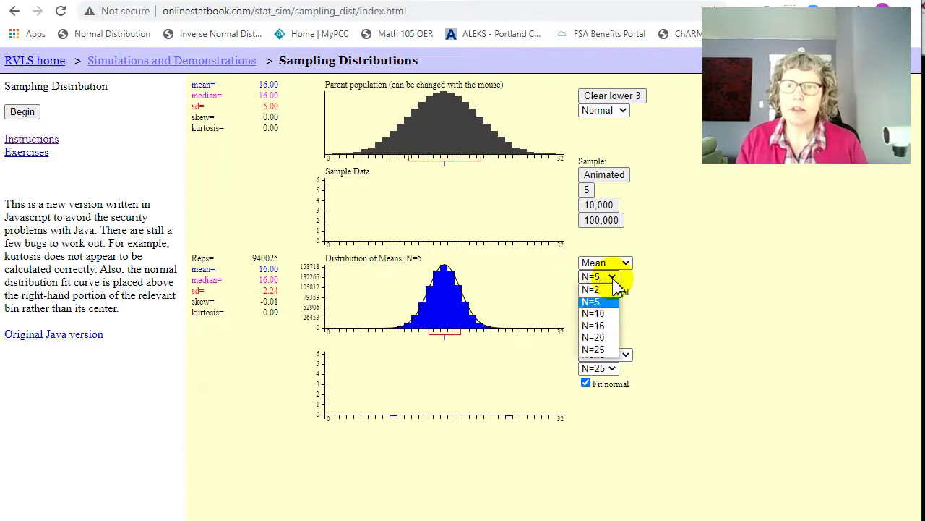
{"action": "left_click", "coordinate": [599, 290]}
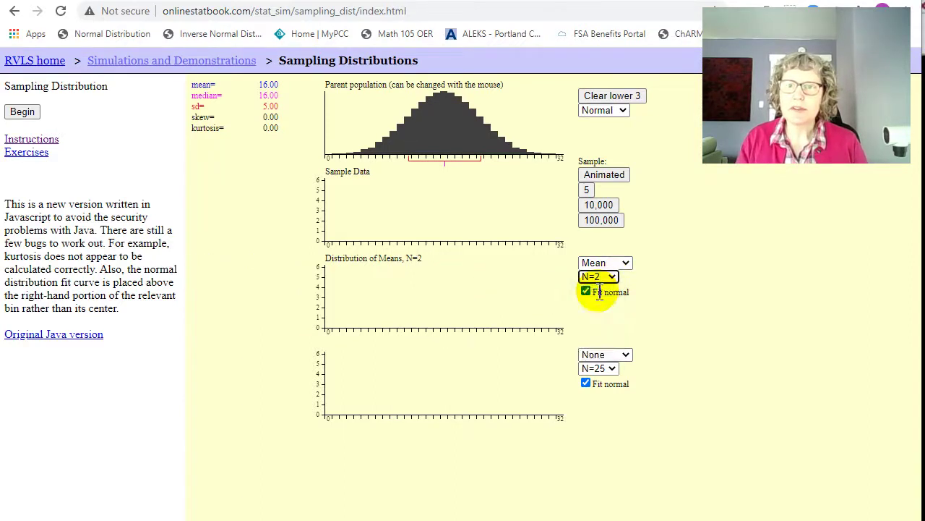
{"action": "left_click", "coordinate": [588, 191]}
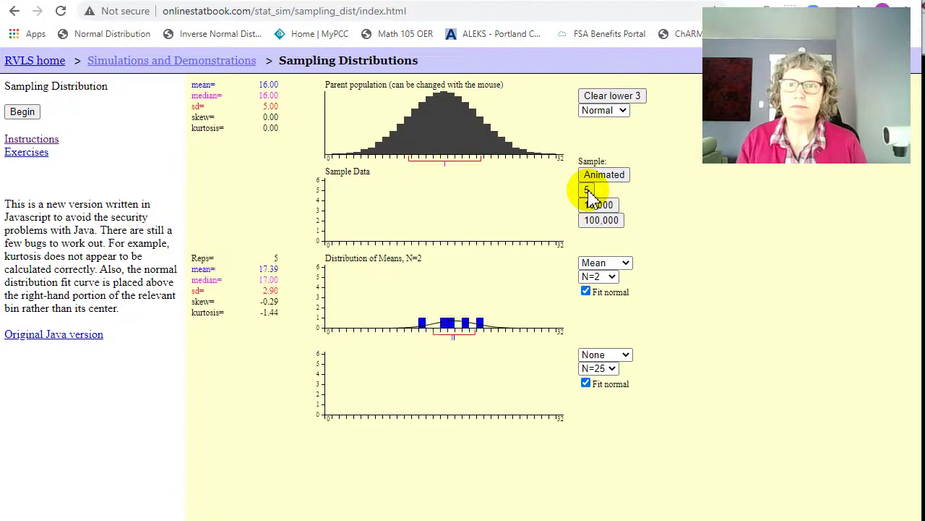
{"action": "left_click", "coordinate": [588, 191]}
{"action": "left_click", "coordinate": [588, 192]}
{"action": "left_click", "coordinate": [589, 194]}
{"action": "left_click", "coordinate": [589, 194]}
Step: Add 10,000 and 100,000 sample batches until the N=2 chart holds 660,025 means, sd 3.54
{"action": "left_click", "coordinate": [591, 207]}
{"action": "left_click", "coordinate": [590, 208]}
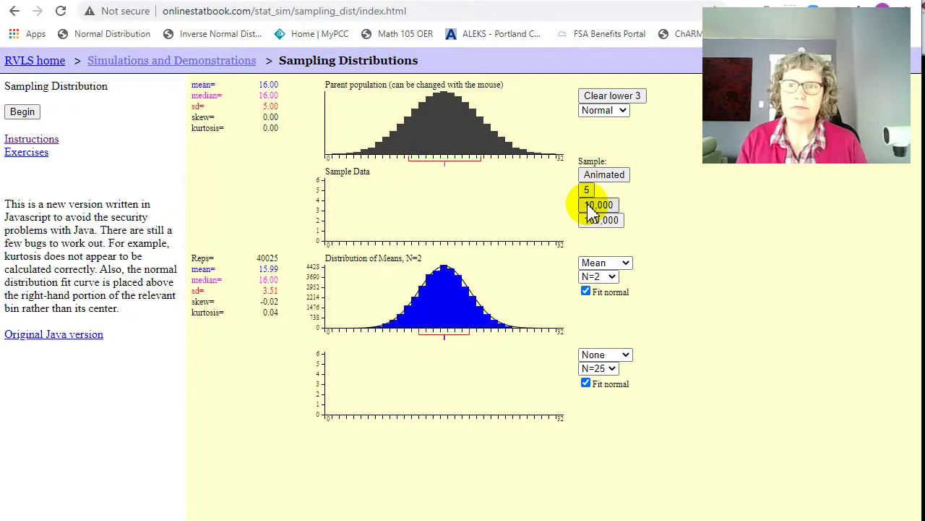
{"action": "left_click", "coordinate": [591, 208]}
{"action": "left_click", "coordinate": [591, 209]}
{"action": "left_click", "coordinate": [591, 222]}
{"action": "left_click", "coordinate": [588, 222]}
{"action": "left_click", "coordinate": [588, 221]}
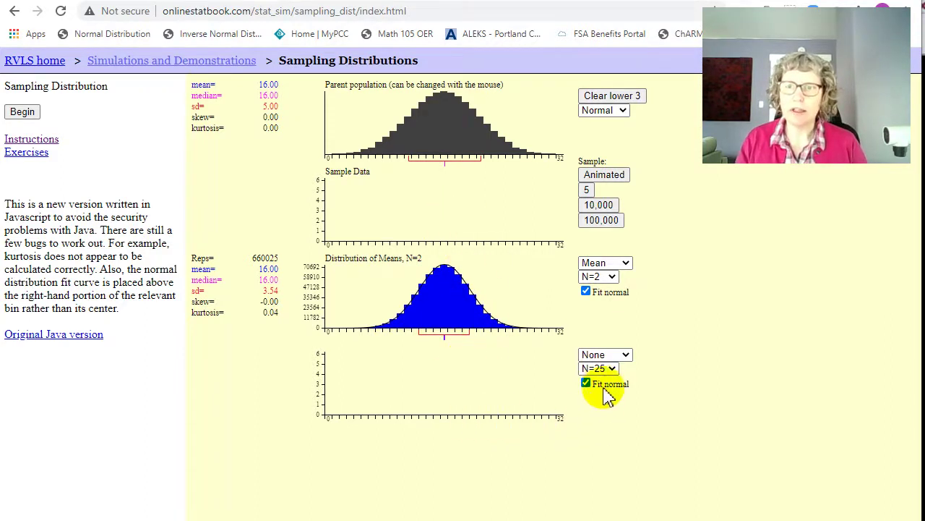
{"action": "left_click", "coordinate": [619, 357]}
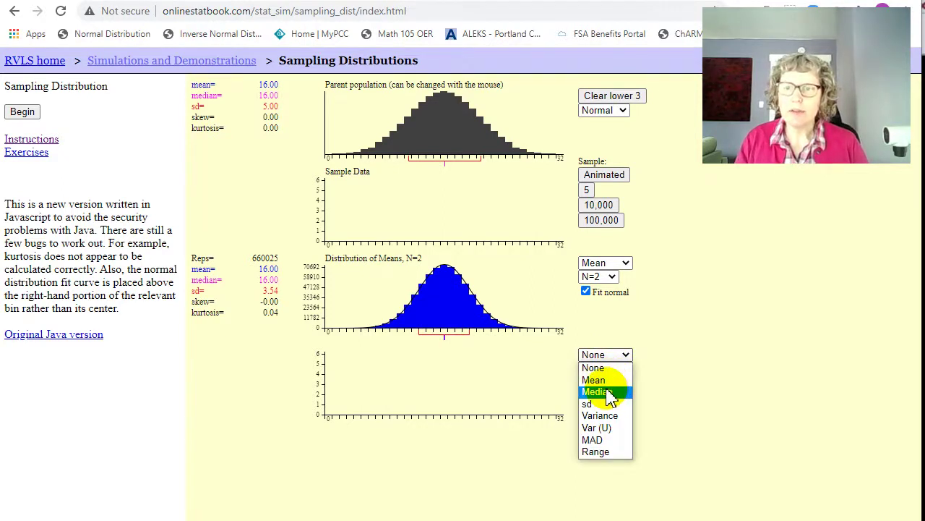
Step: Set the lower plot's statistic to Mean and the upper plot's sample size back to N=5
{"action": "left_click", "coordinate": [613, 379]}
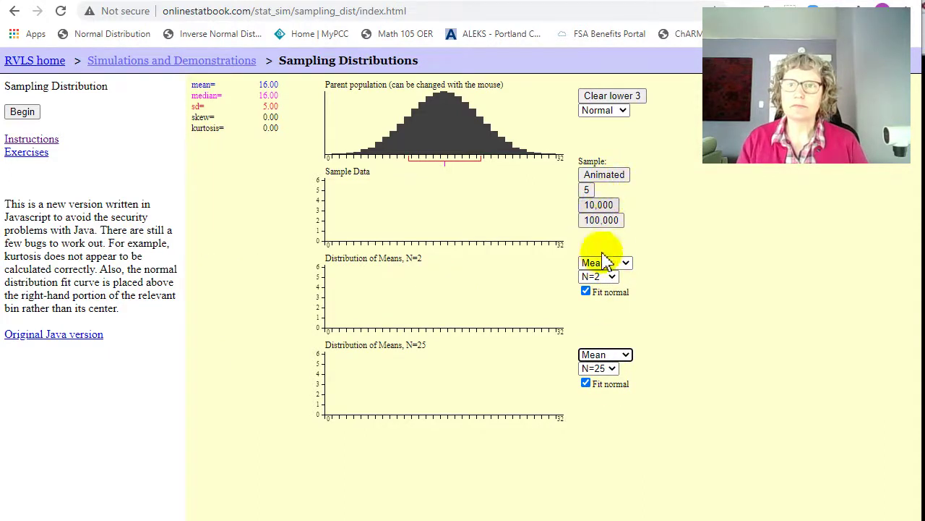
{"action": "left_click", "coordinate": [611, 277]}
{"action": "left_click", "coordinate": [611, 300]}
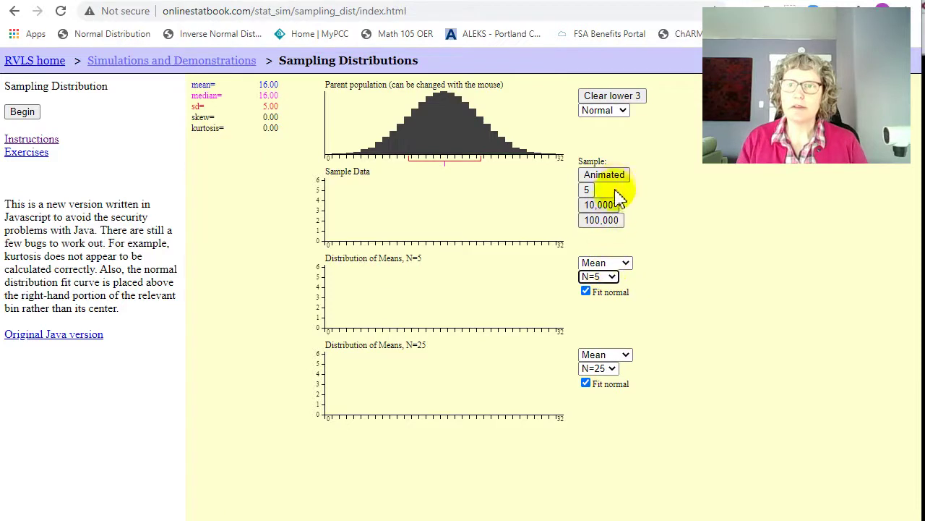
Step: Draw samples until both charts hold 640,000 means: sd 2.24 for N=5, 1.00 for N=25
{"action": "left_click", "coordinate": [600, 210]}
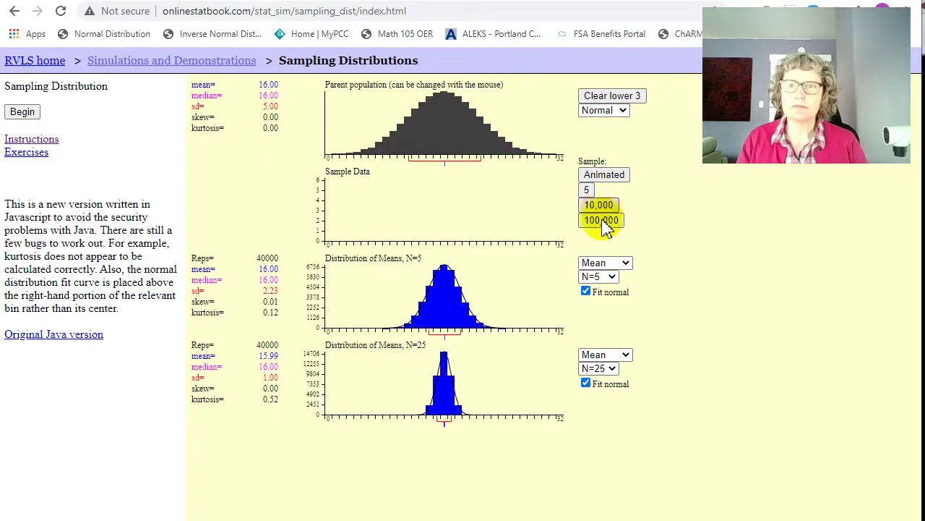
{"action": "left_click", "coordinate": [601, 221]}
{"action": "left_click", "coordinate": [602, 221]}
{"action": "left_click", "coordinate": [601, 221]}
{"action": "left_click", "coordinate": [601, 221]}
{"action": "left_click", "coordinate": [602, 220]}
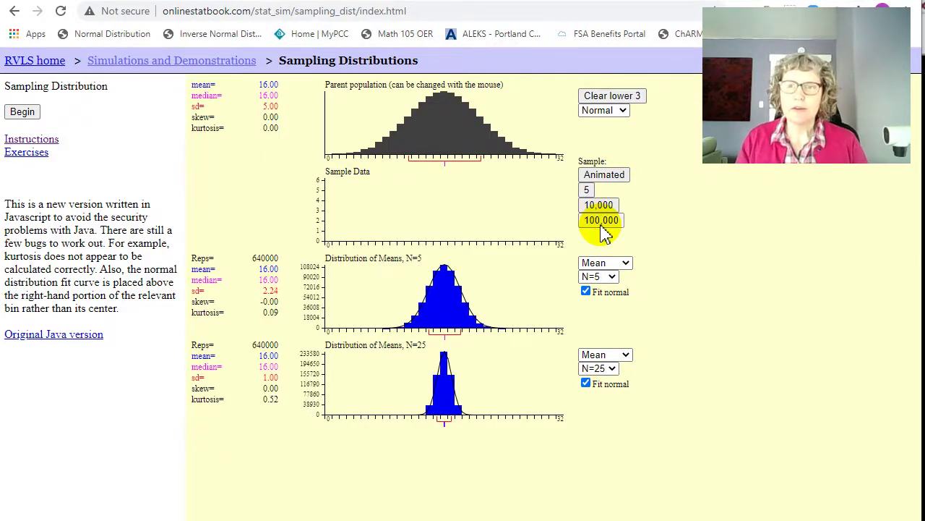
{"action": "left_click", "coordinate": [601, 220]}
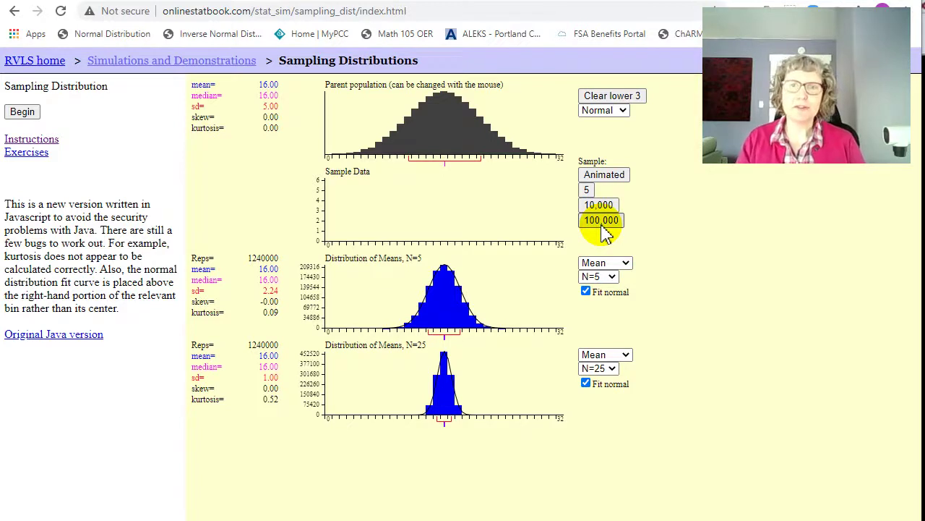